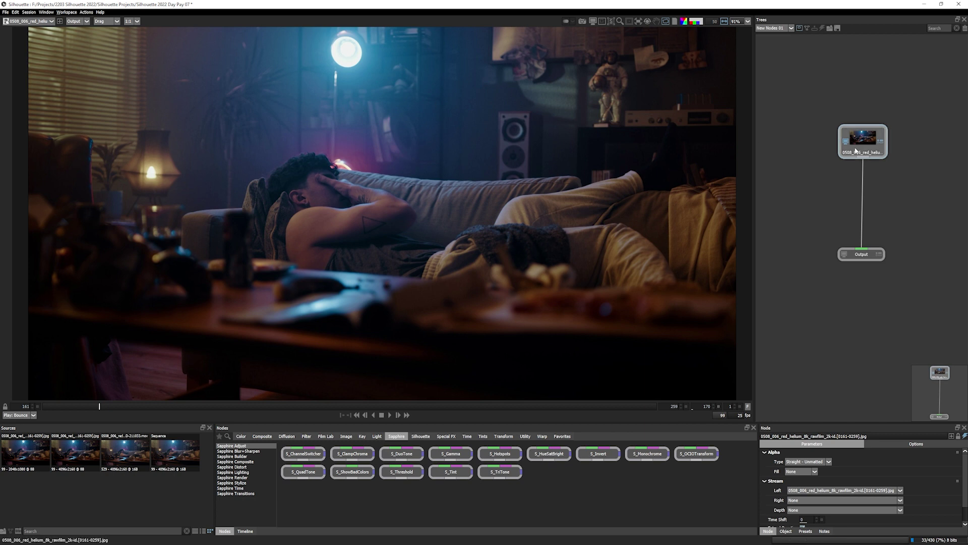
- Browse the Diffusion, Key, Light and Special FX node categories, ending on Sapphire
left_click(287, 436)
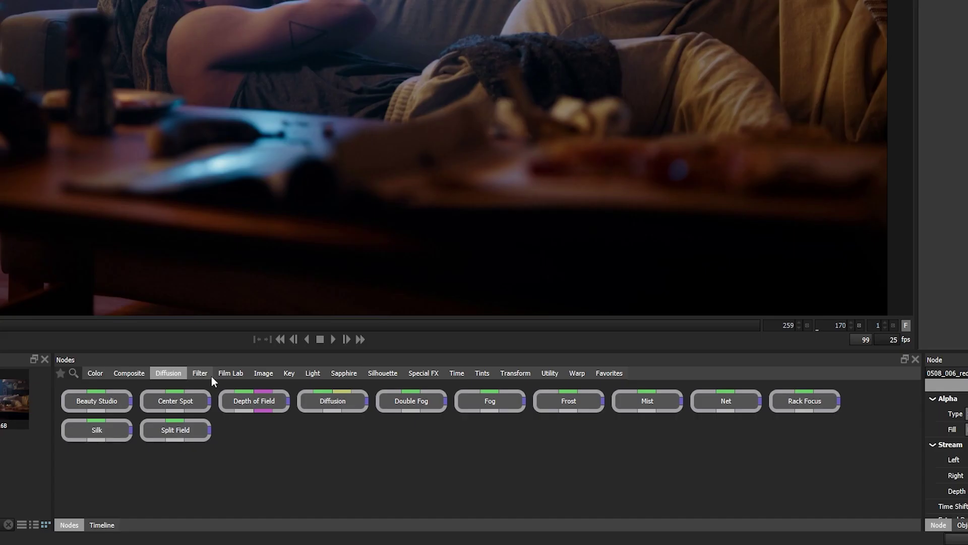
left_click(209, 374)
left_click(265, 373)
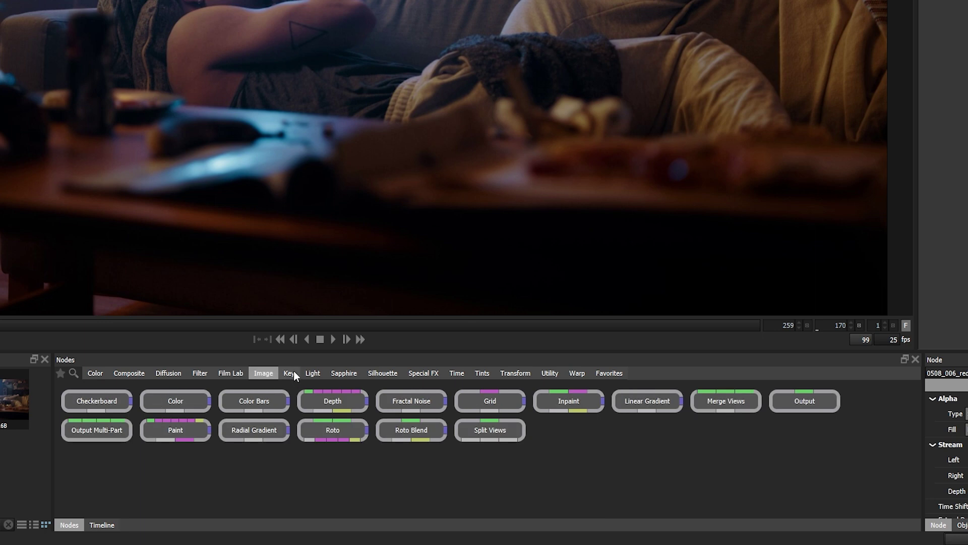
left_click(313, 373)
left_click(357, 372)
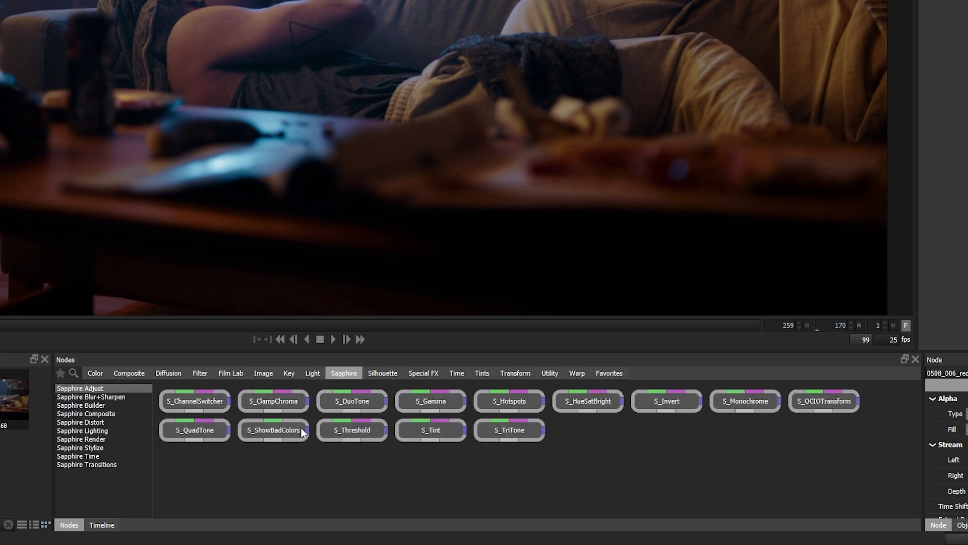
left_click(381, 373)
left_click(424, 374)
left_click(343, 373)
- Step through the Sapphire subcategories, including Sapphire Lighting with its rays, glows and flares
left_click(101, 398)
left_click(105, 414)
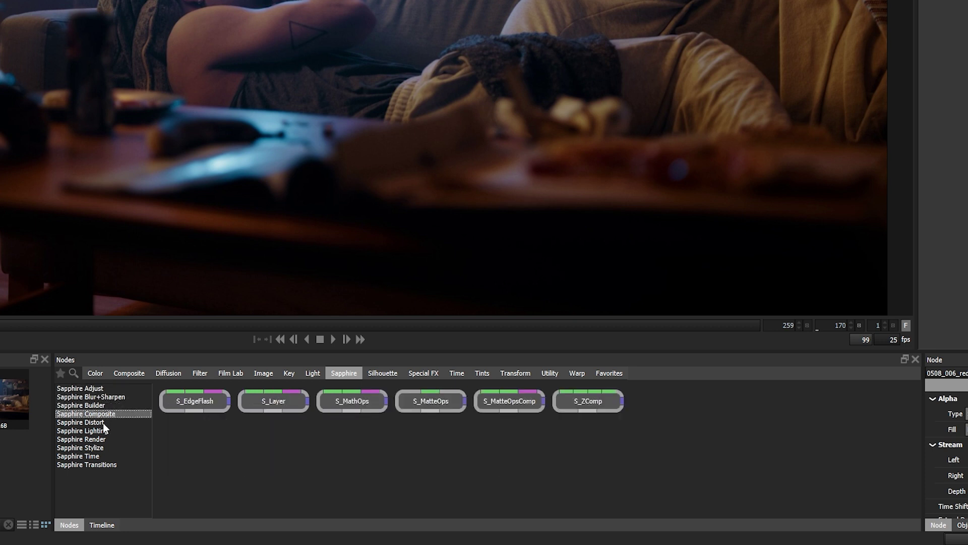
left_click(105, 431)
left_click(100, 439)
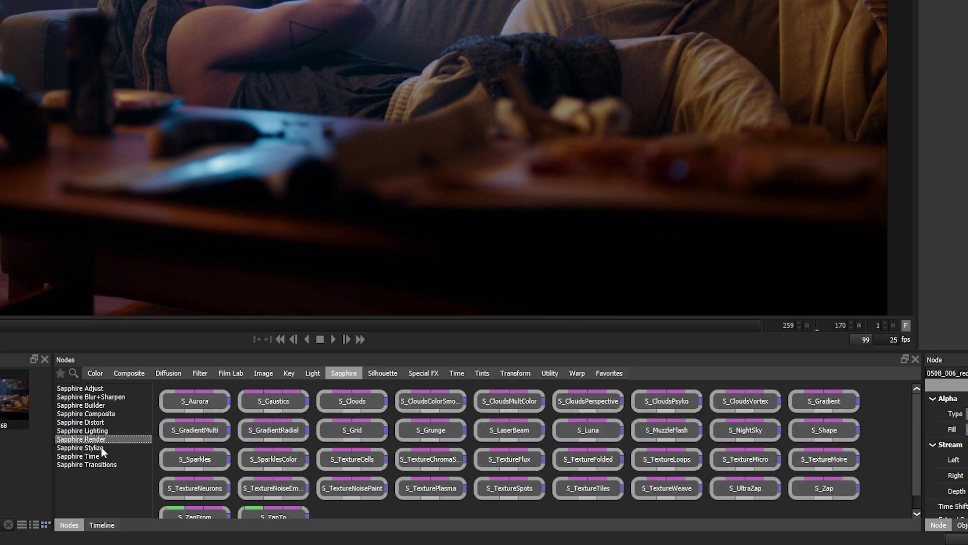
left_click(101, 456)
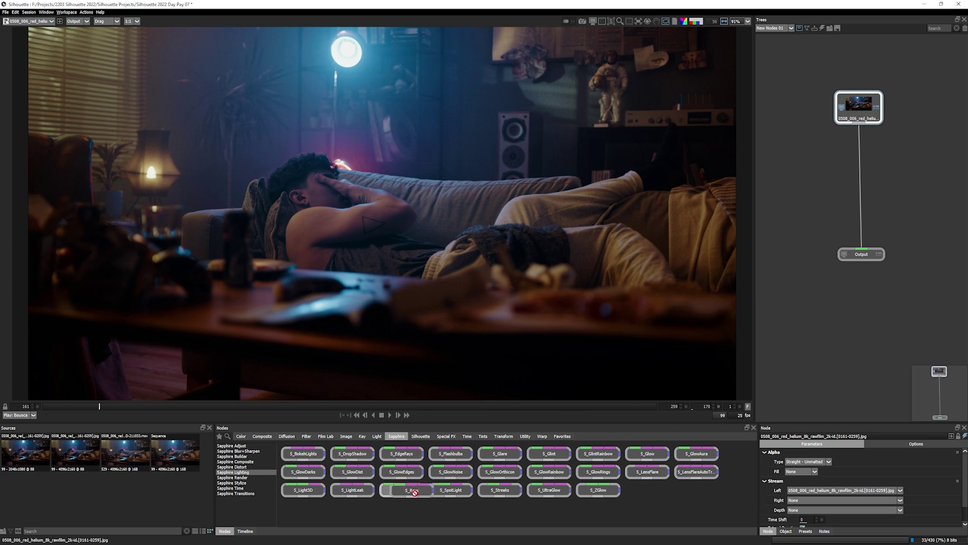
- Insert S_Rays between the clip and Output, placing its rays centre off-frame at upper left
left_click_drag(401, 490, 862, 148)
left_click(863, 148)
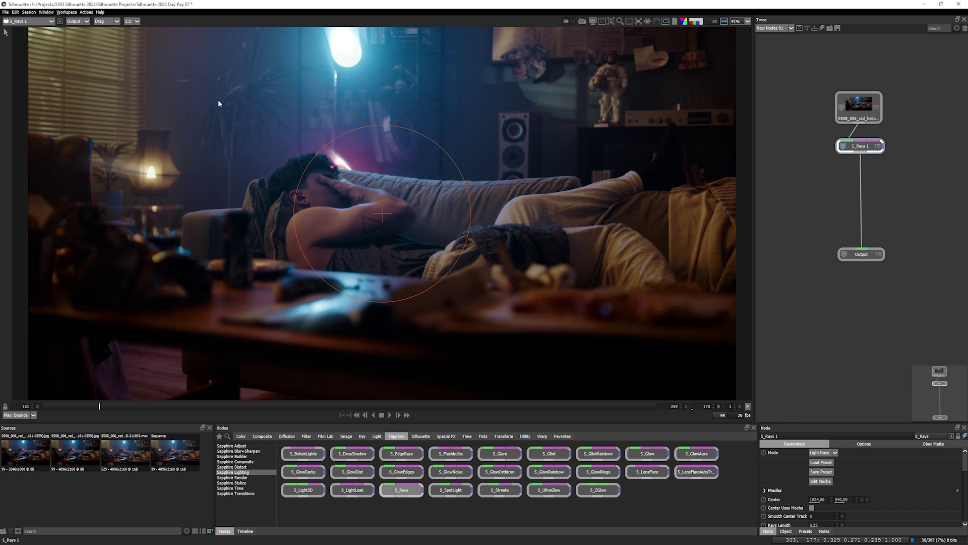
scroll(271, 119, "down", 2)
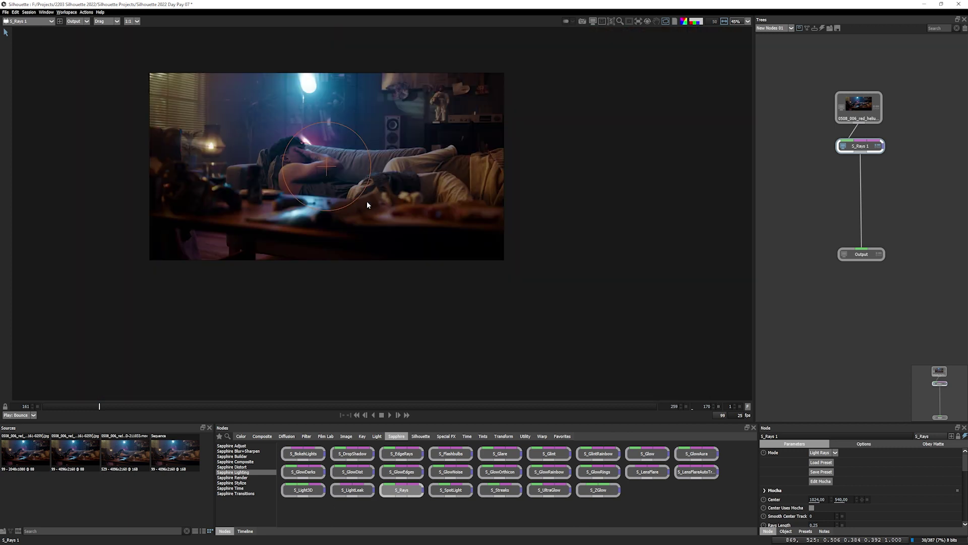
mouse_move(367, 200)
left_mouse_down()
mouse_move(512, 318)
mouse_move(478, 281)
left_mouse_up()
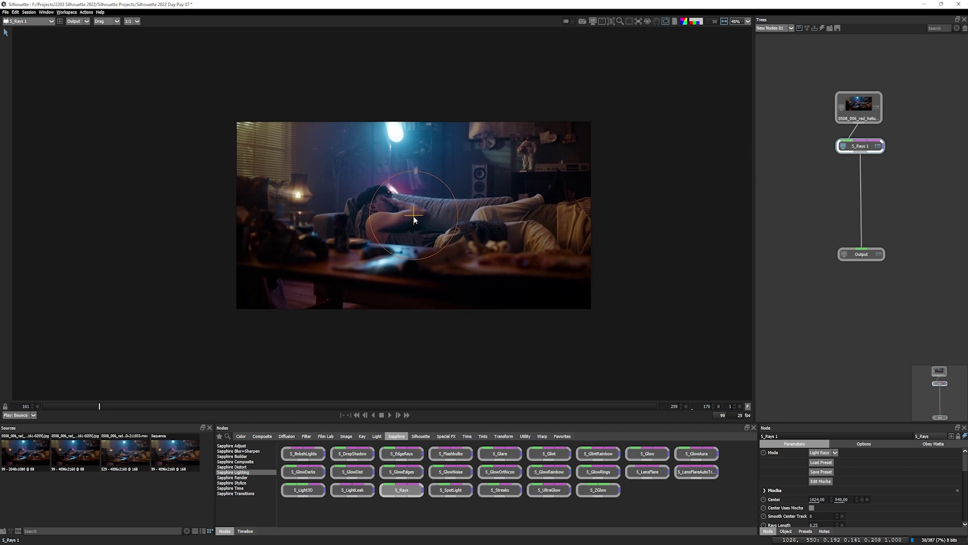
mouse_move(414, 216)
left_mouse_down()
mouse_move(141, 129)
mouse_move(104, 113)
mouse_move(86, 93)
mouse_move(192, 121)
left_mouse_up()
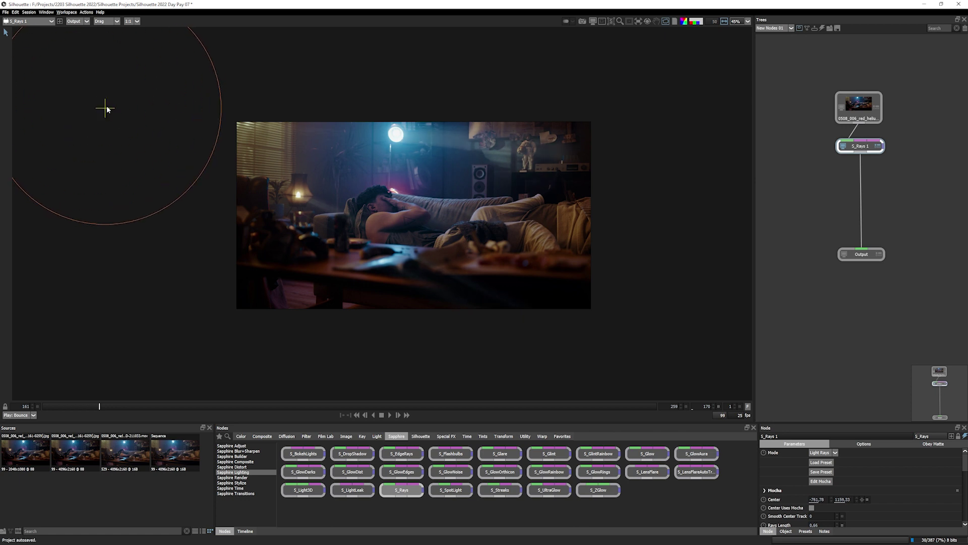
mouse_move(104, 103)
left_mouse_down()
mouse_move(70, 95)
mouse_move(75, 109)
mouse_move(95, 107)
left_mouse_up()
scroll(825, 484, "down", 3)
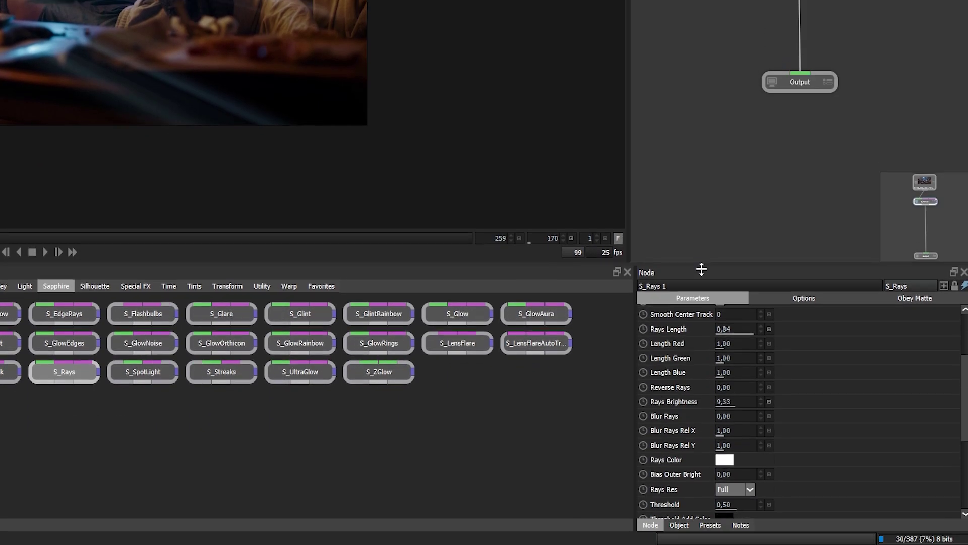
- Raise Rays Brightness to 13.61, lower Threshold to 0.28, and tweak Blur Rays
left_click_drag(723, 410, 743, 410)
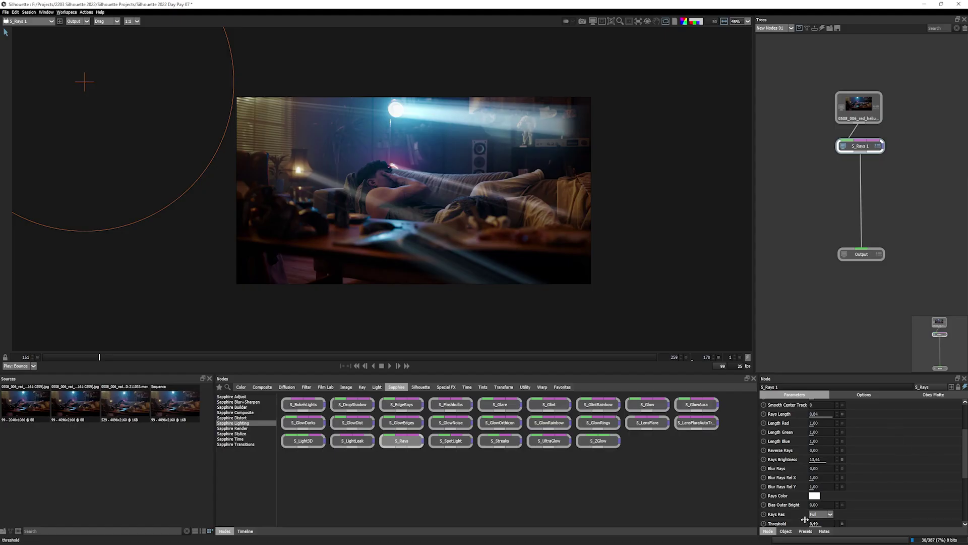
left_click_drag(805, 519, 800, 519)
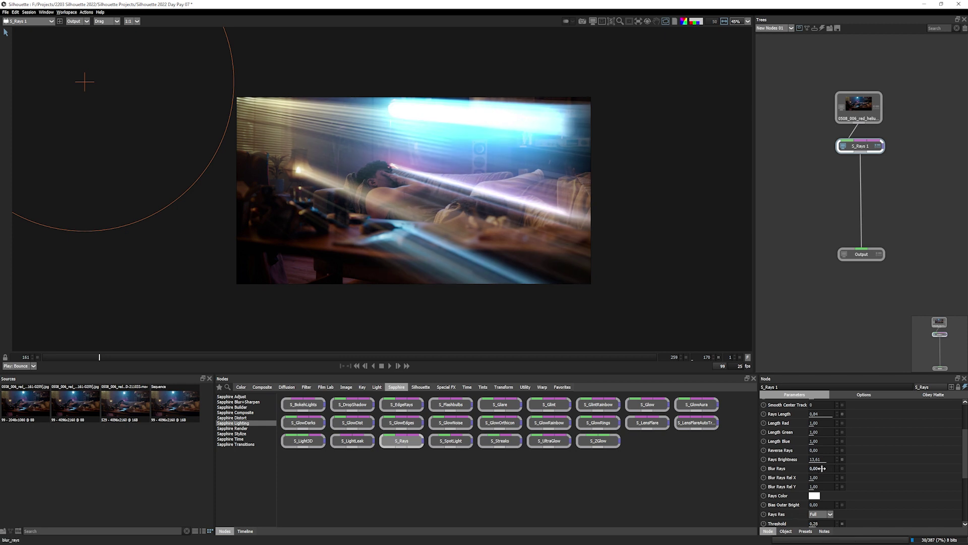
left_click_drag(826, 469, 821, 468)
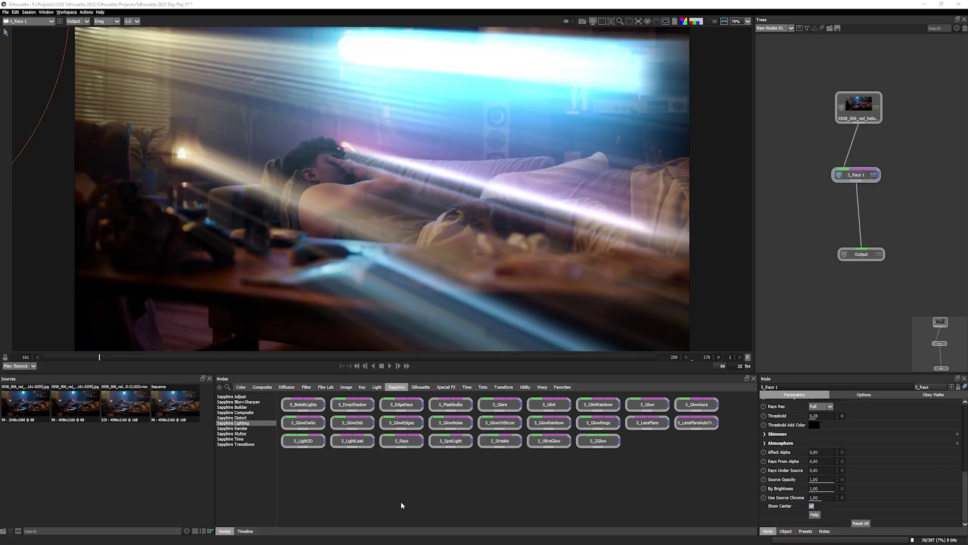
- Insert S_Gamma from the Sapphire Adjust effects between the source and S_Rays
left_click(234, 400)
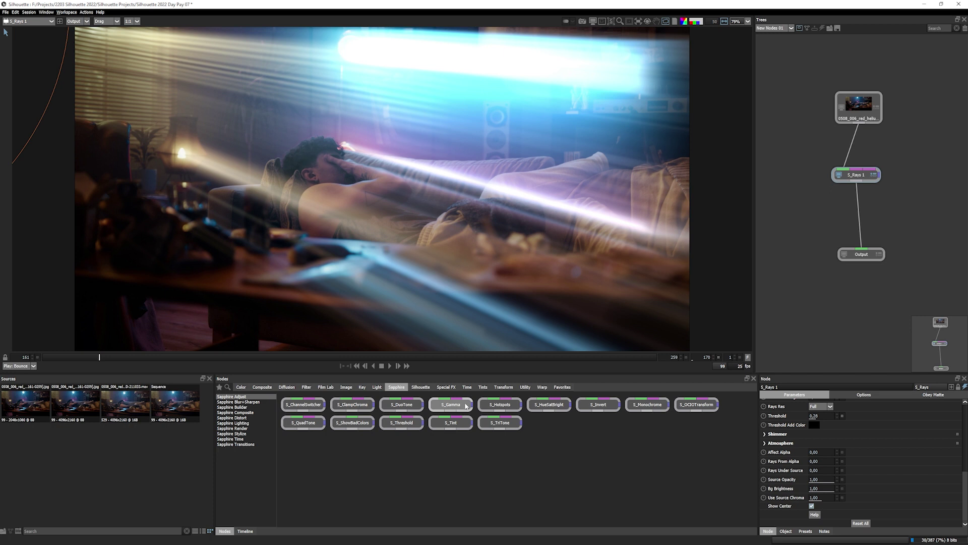
mouse_move(468, 410)
left_mouse_down()
mouse_move(495, 417)
mouse_move(453, 408)
left_mouse_up()
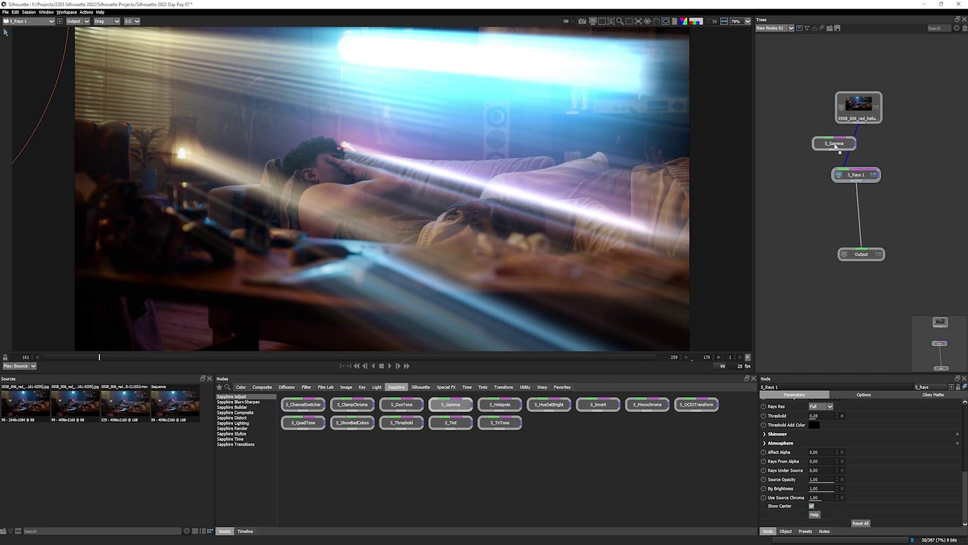
left_click_drag(453, 408, 855, 144)
- Drag Offset Darks and Gamma down until the plate crushes to near-black
left_click(765, 495)
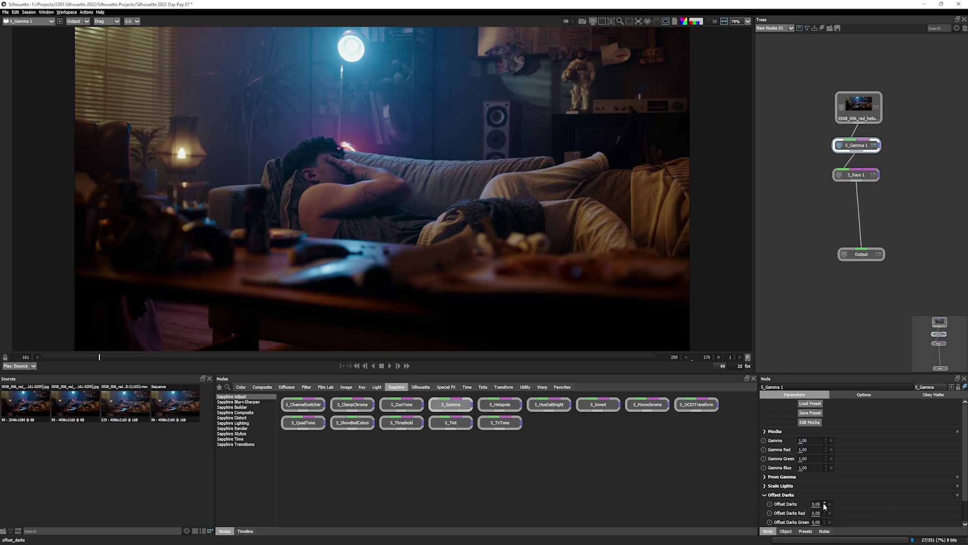
left_click_drag(814, 503, 808, 503)
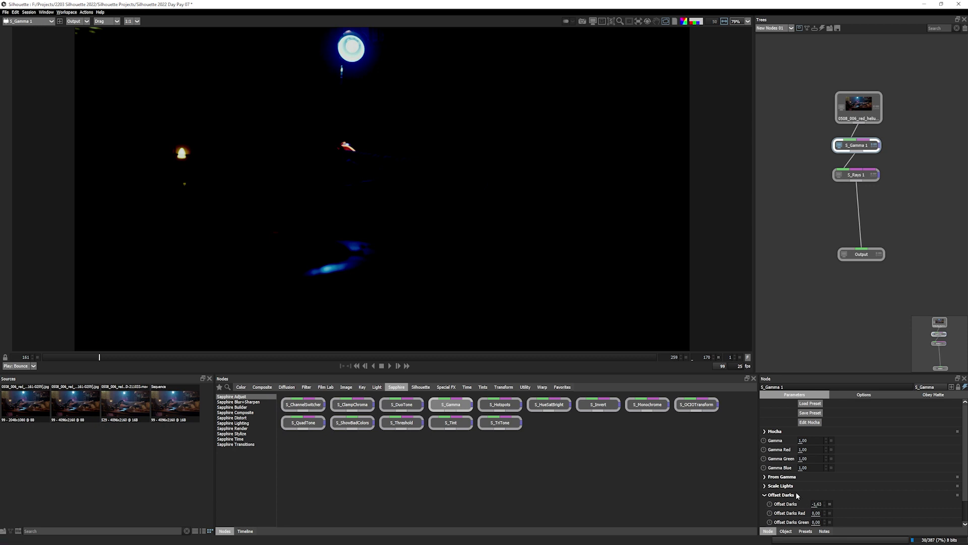
left_click_drag(803, 440, 729, 440)
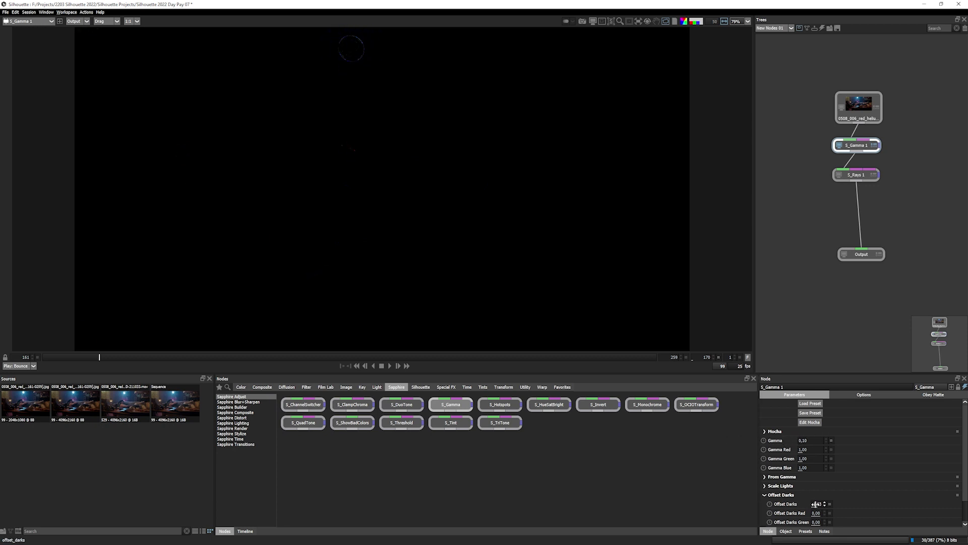
left_click_drag(816, 503, 241, 85)
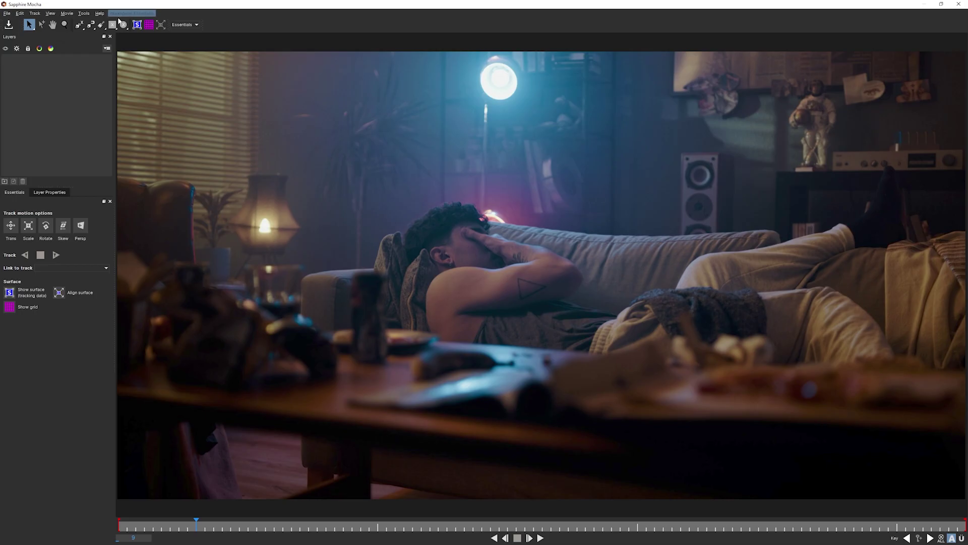
- Draw a closed X-spline mask around the window and lamp at upper left
left_click(79, 24)
left_click(258, 51)
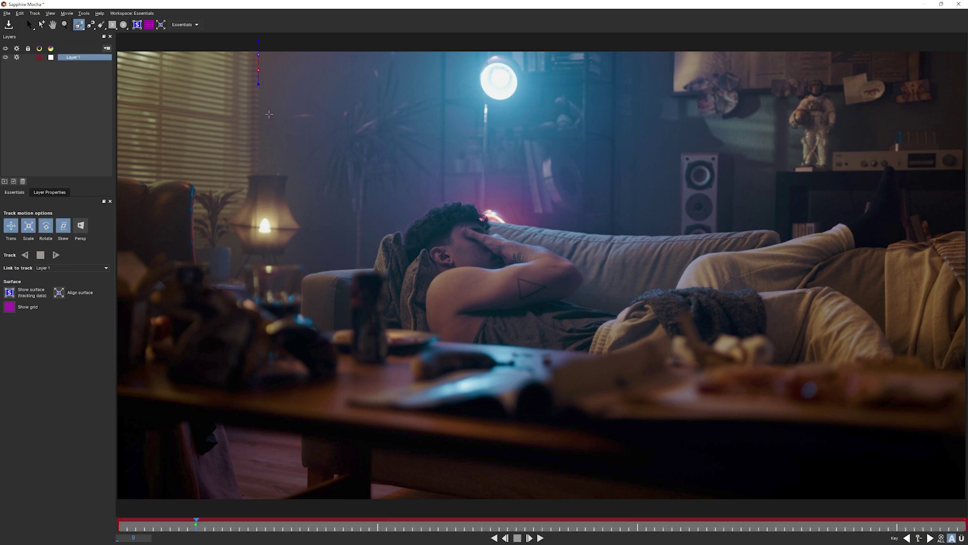
left_click(254, 198)
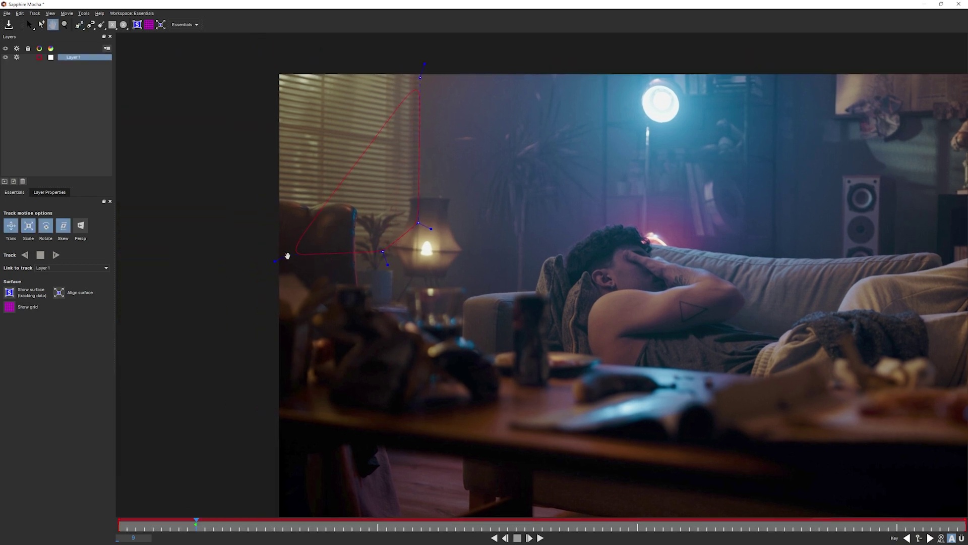
left_click(244, 241)
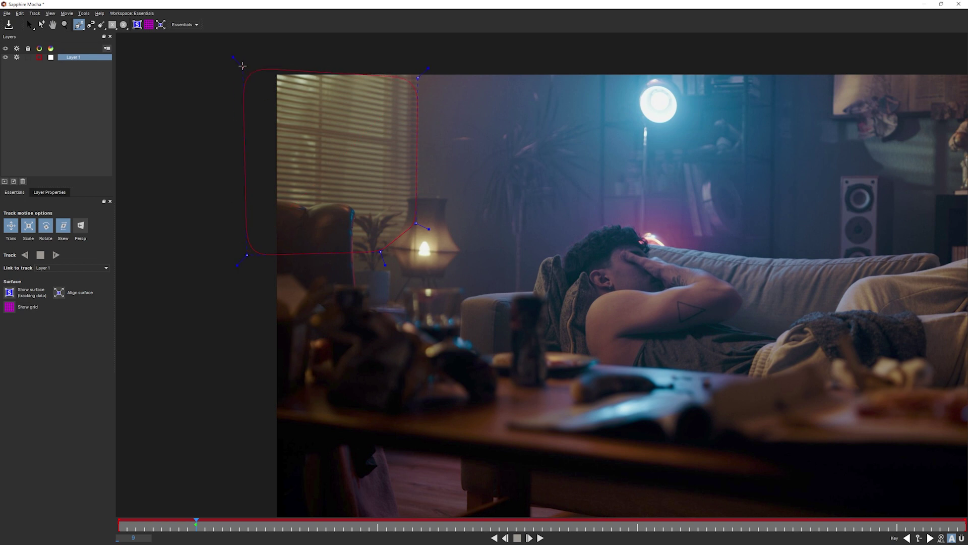
right_click(417, 59)
left_click_drag(417, 77, 419, 61)
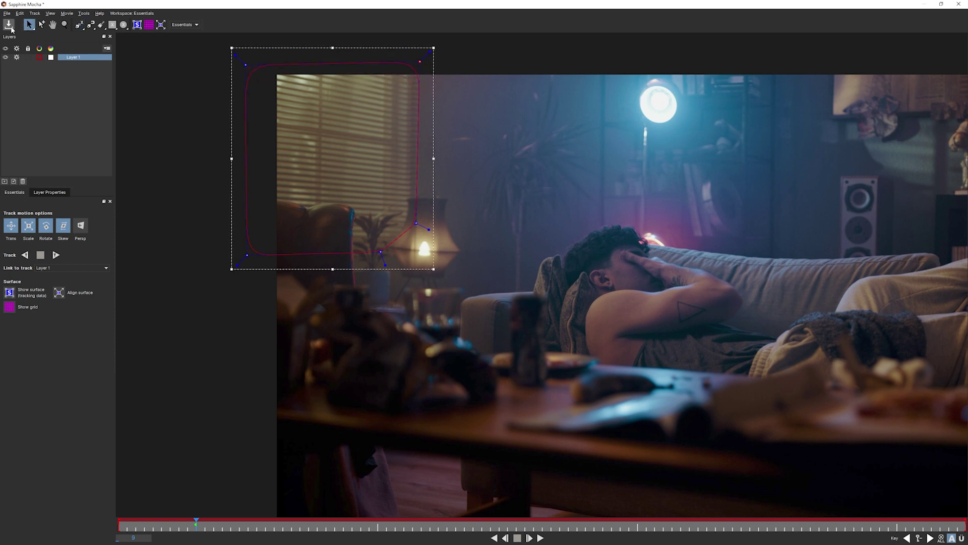
- Save the Mocha project and close Mocha, returning to Silhouette
left_click(8, 24)
left_click(7, 13)
left_click(28, 90)
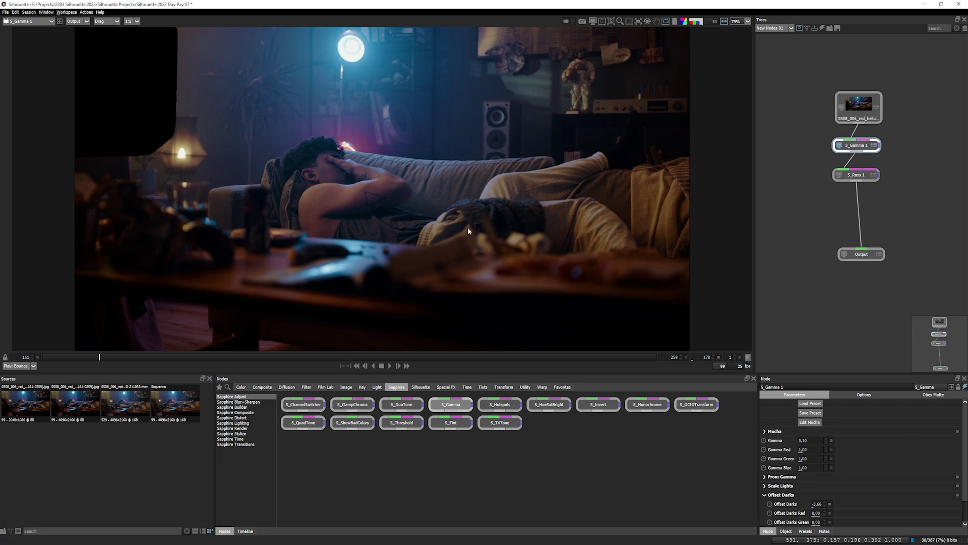
- Invert the S_Gamma 1 Mocha matte and set Blur Mocha to 25
left_click(765, 432)
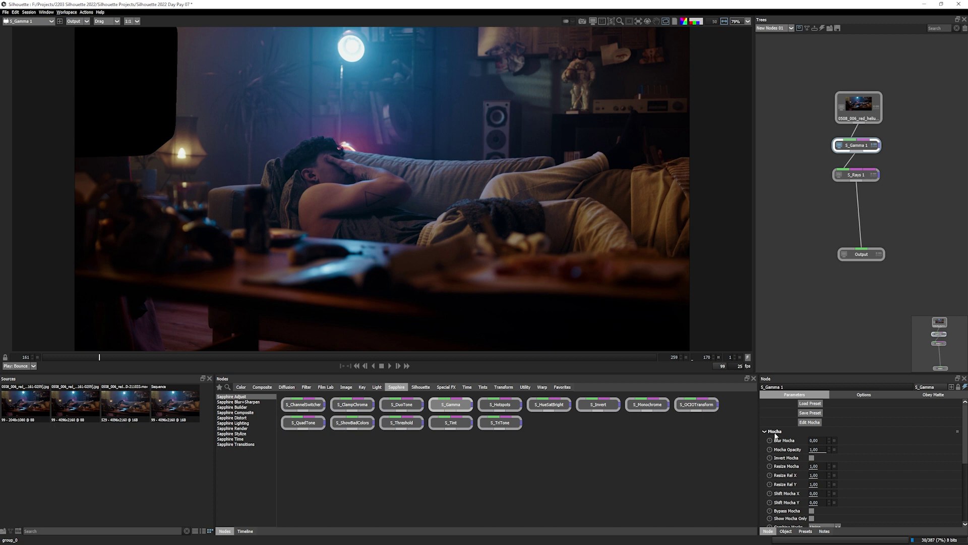
left_click(812, 458)
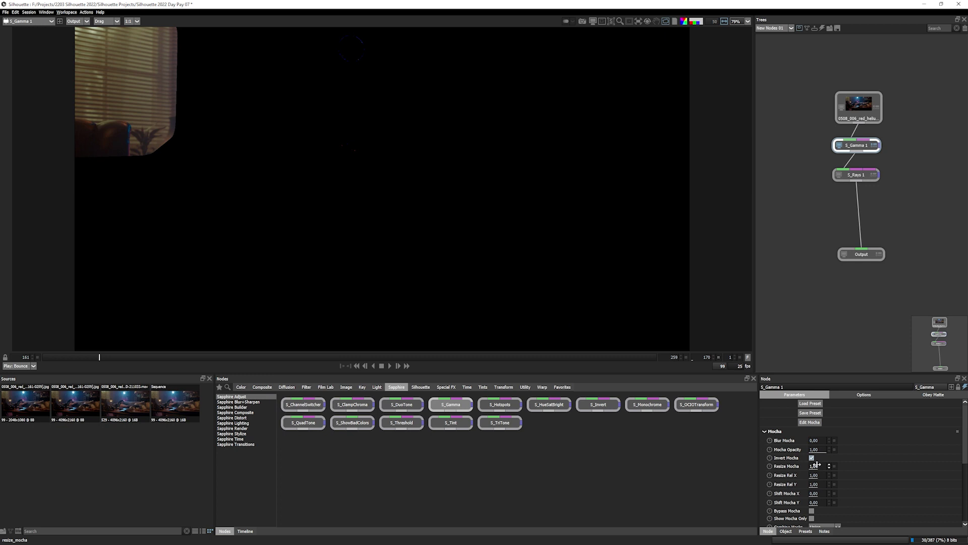
left_click_drag(814, 439, 827, 440)
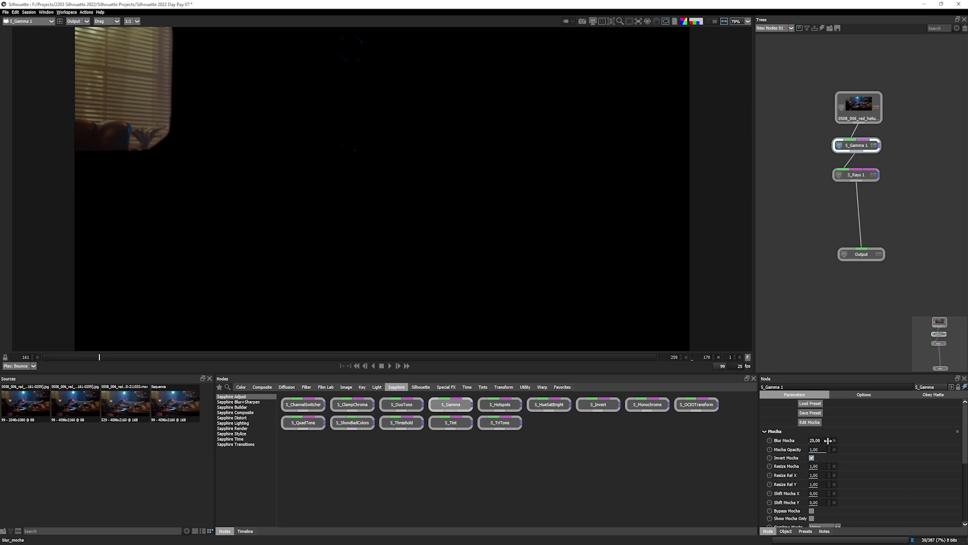
- Select S_Rays 1, check the rays on another frame, and open its Mocha editor
left_click(859, 180)
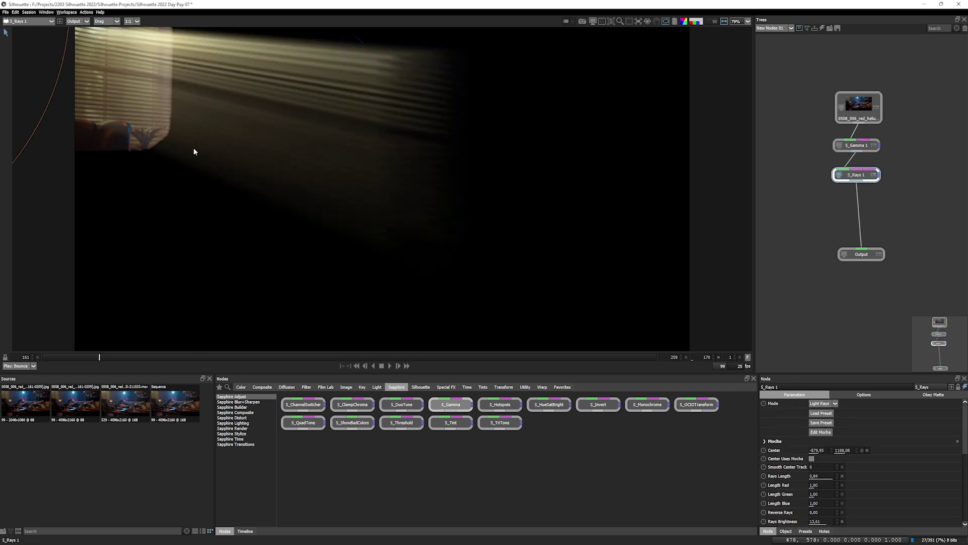
mouse_move(145, 358)
left_mouse_down()
mouse_move(90, 355)
mouse_move(522, 367)
mouse_move(20, 370)
left_mouse_up()
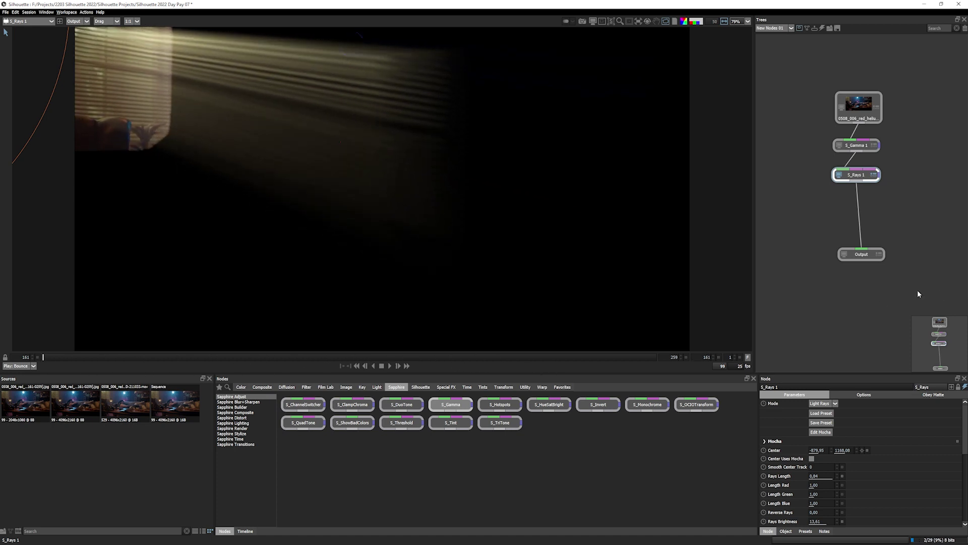
left_click(825, 434)
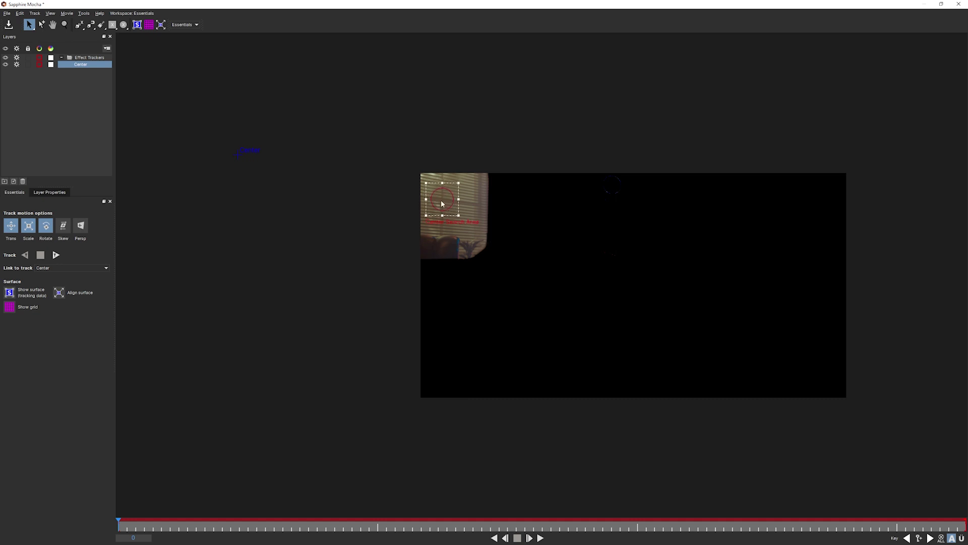
- Track the Center layer forward through the clip, then exit Mocha
left_click(56, 255)
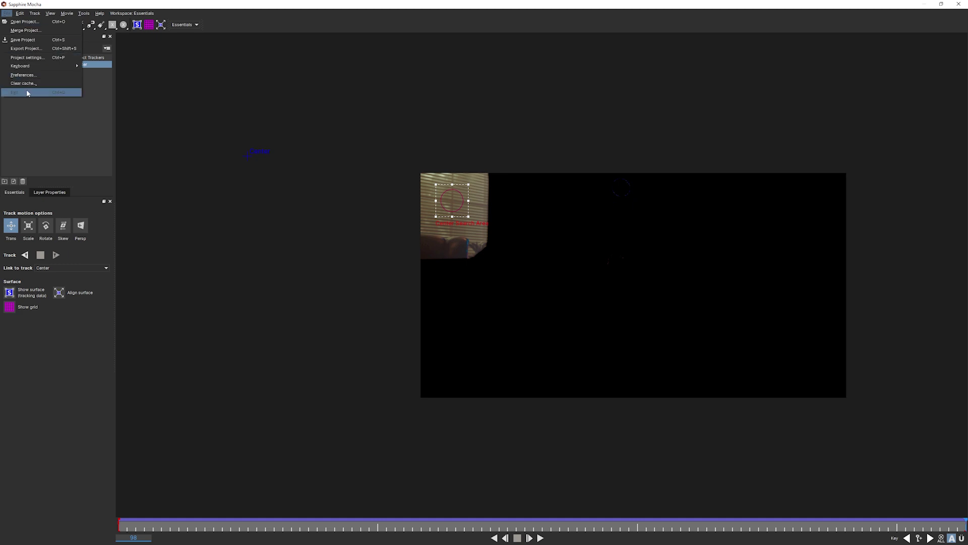
left_click(27, 89)
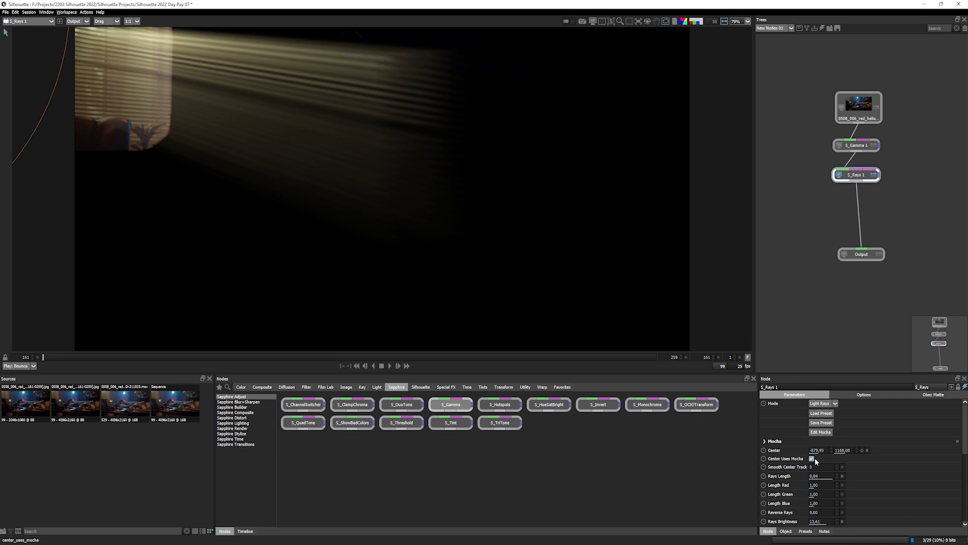
- Play the shot back to review the rays following the window track
left_click(390, 367)
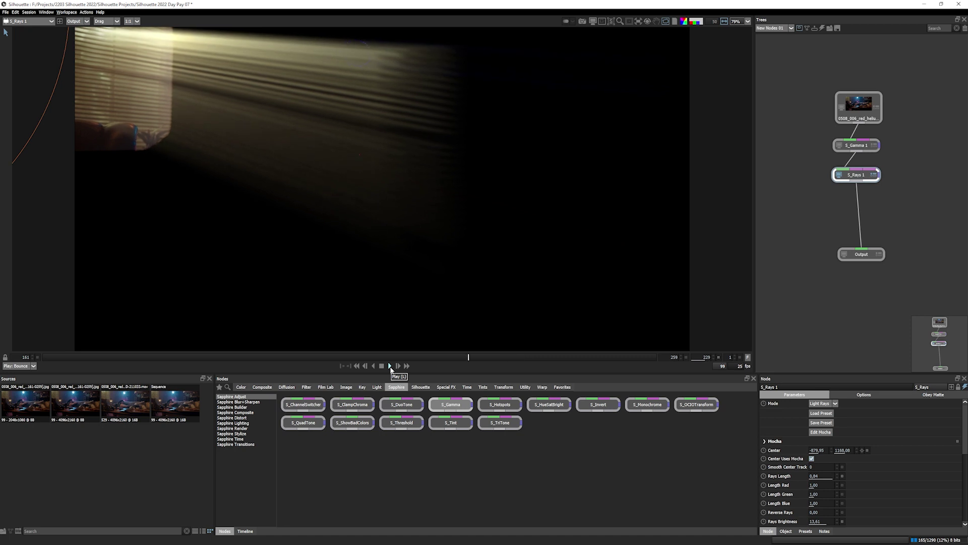
- Shift S_Gamma and S_Rays left and add a Dot junction above the gamma node
left_click_drag(849, 175, 803, 179)
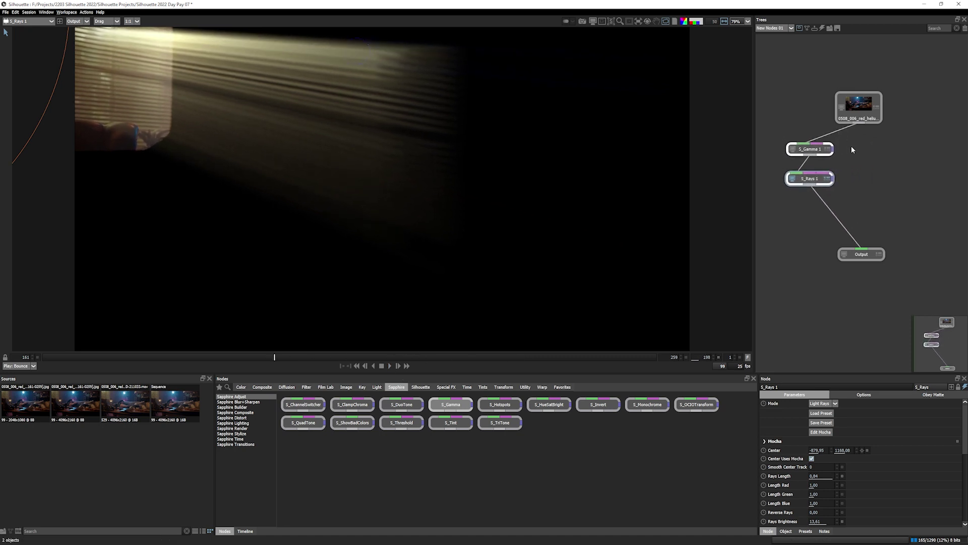
left_click(852, 149)
left_click(839, 137, "ctrl")
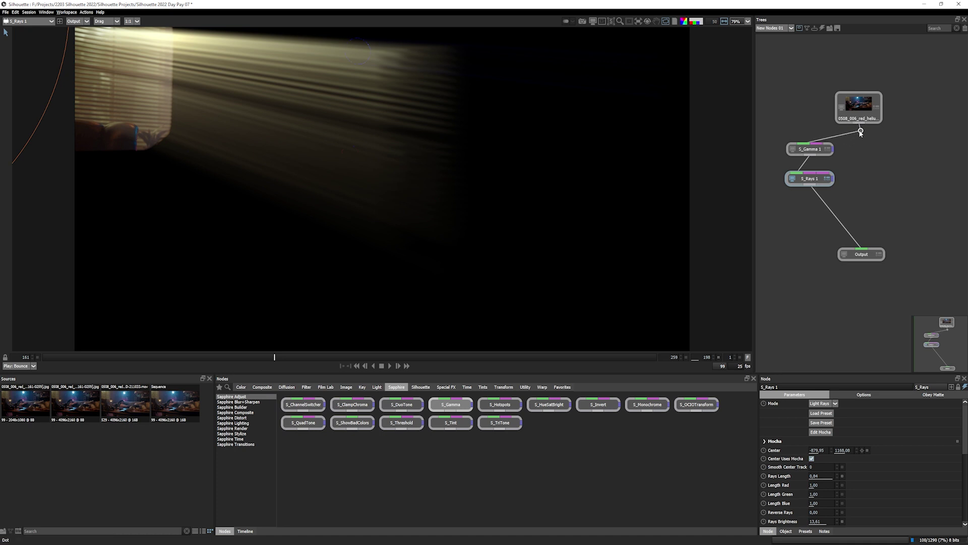
left_click_drag(833, 136, 803, 134)
- Tidy the node positions, move Output lower, and view the original source footage
left_click_drag(857, 111, 857, 105)
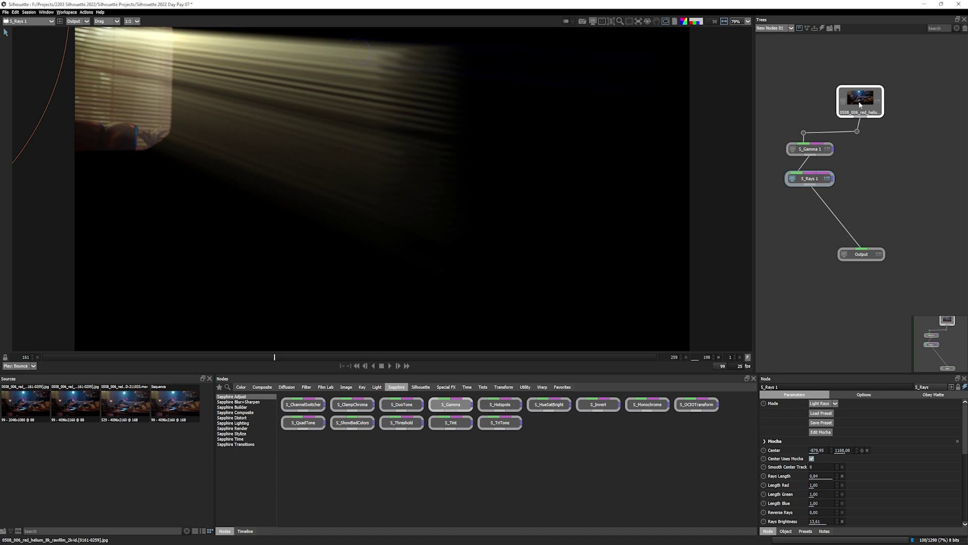
left_click(813, 177)
left_click_drag(813, 177, 813, 175)
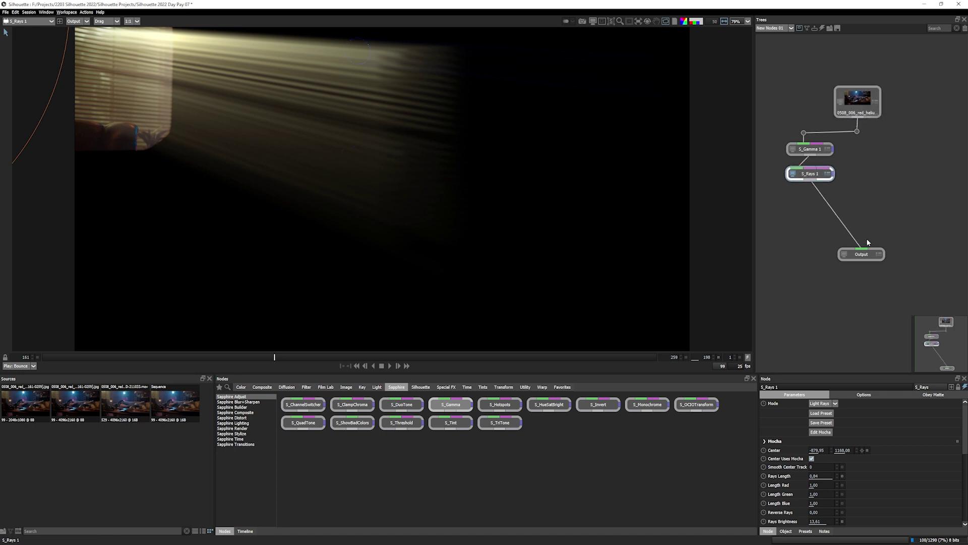
left_click_drag(862, 254, 865, 311)
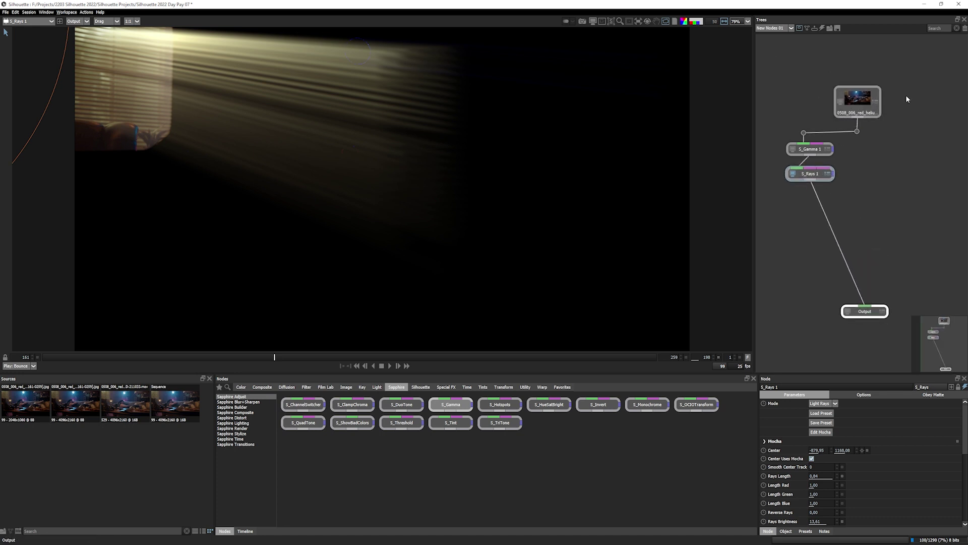
left_click(860, 102)
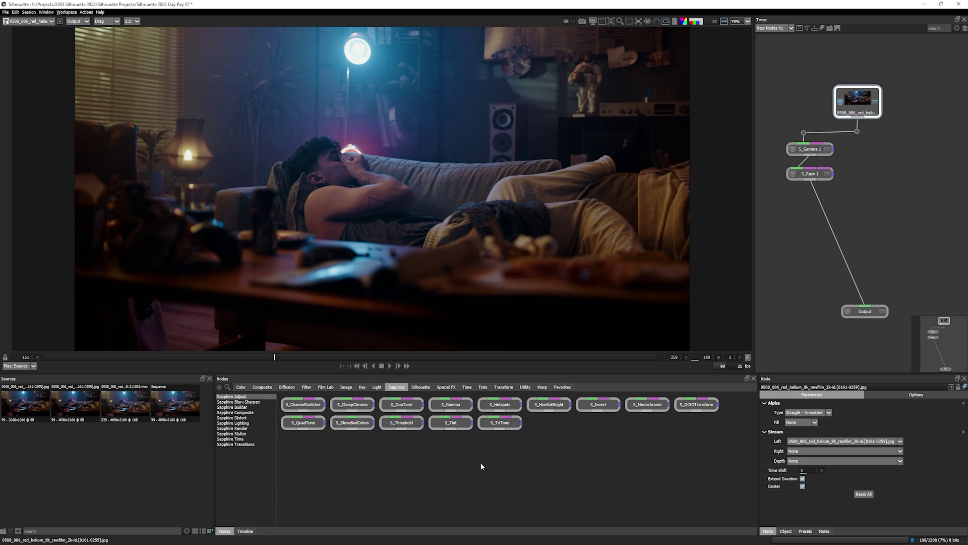
- Add a Particle Illusion node from Special FX and feed it from the source Dot branch
left_click(437, 387)
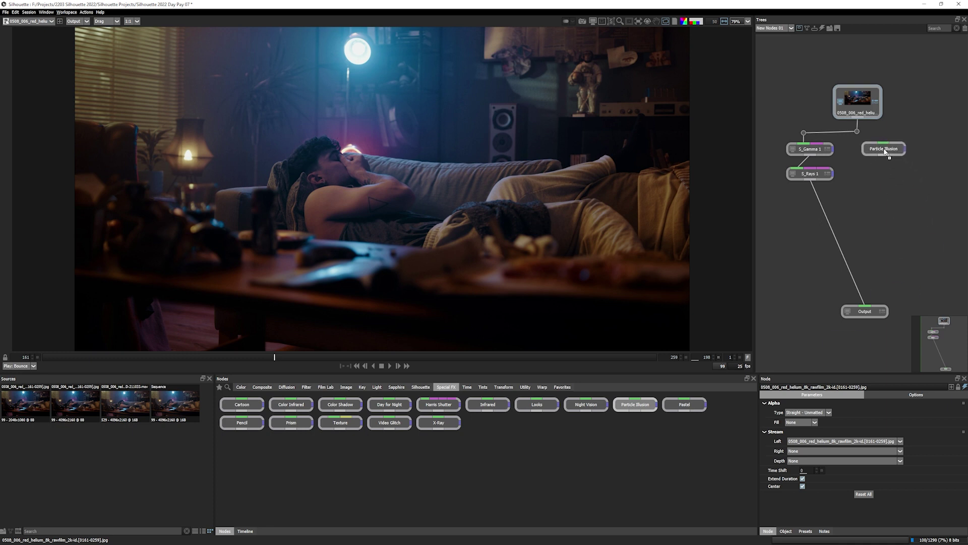
mouse_move(627, 406)
left_mouse_down()
mouse_move(897, 150)
mouse_move(913, 149)
mouse_move(909, 132)
left_mouse_up()
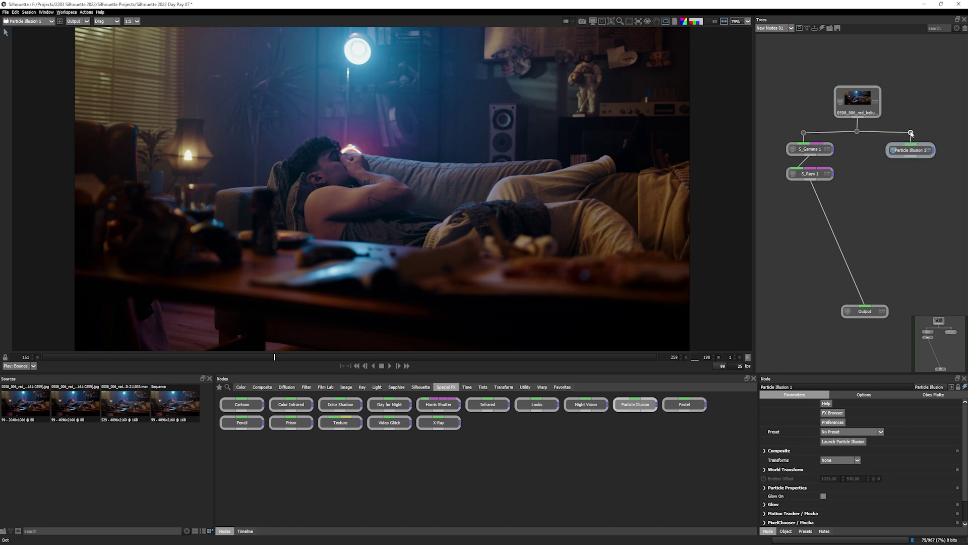
left_click(910, 150)
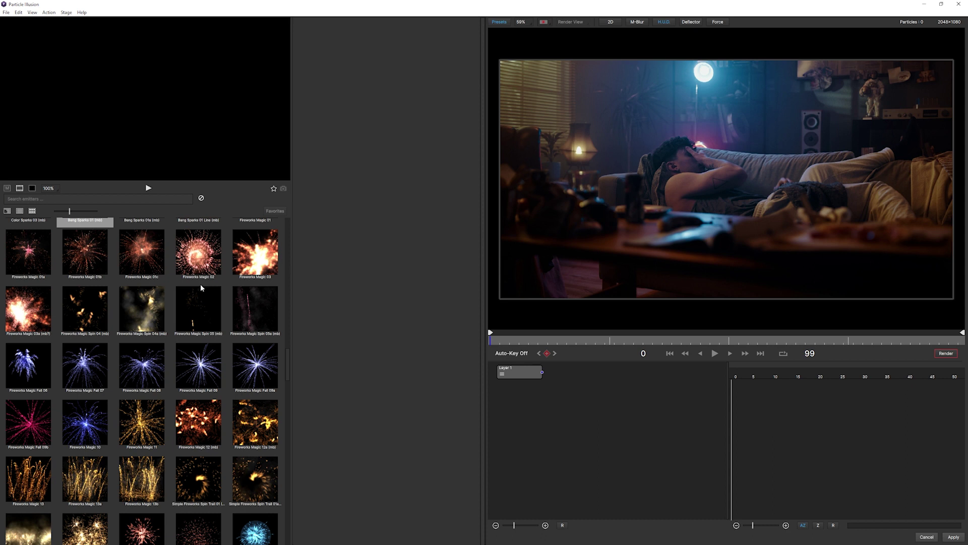
- Reset the Particle Illusion layout and preview the Fireworks Magic 02 and Spin 04a emitters
left_click(32, 12)
left_click(46, 22)
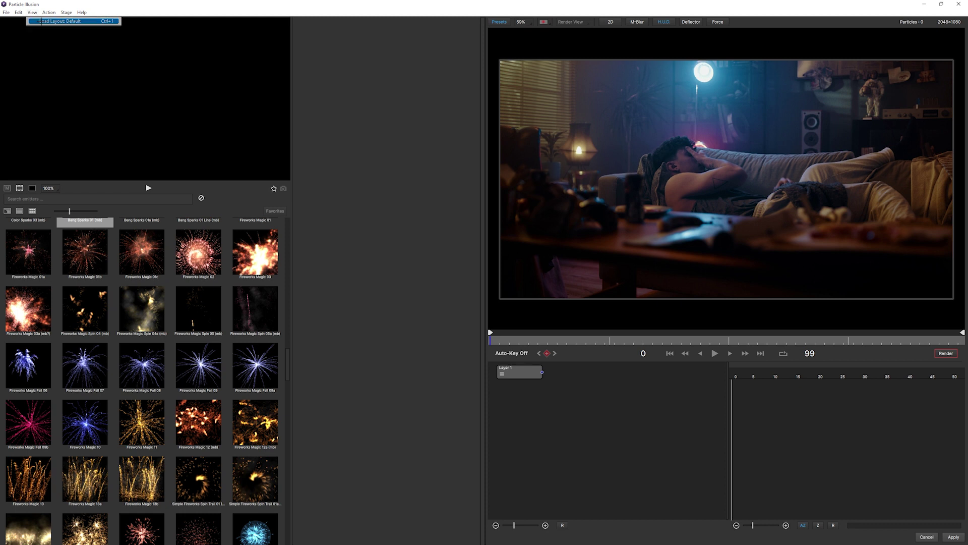
left_click(205, 263)
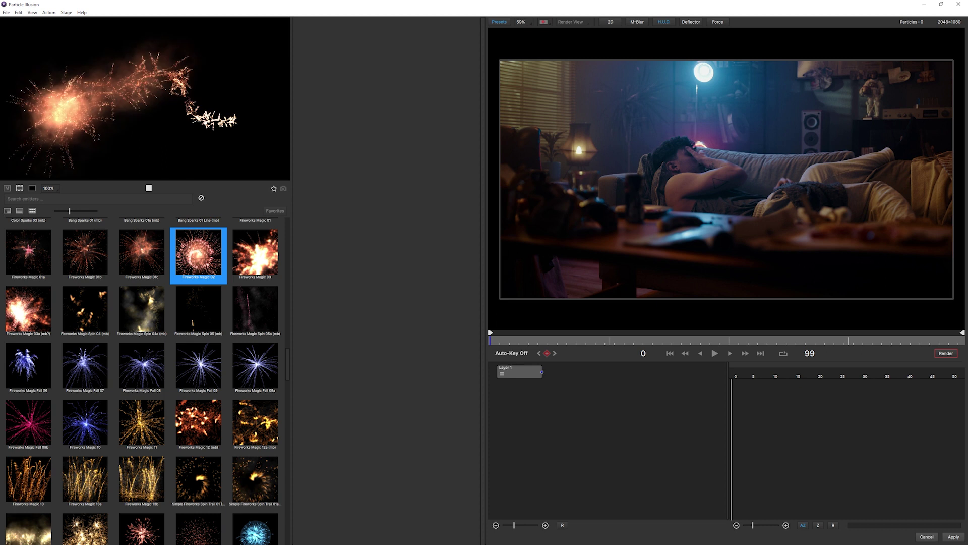
left_click(140, 320)
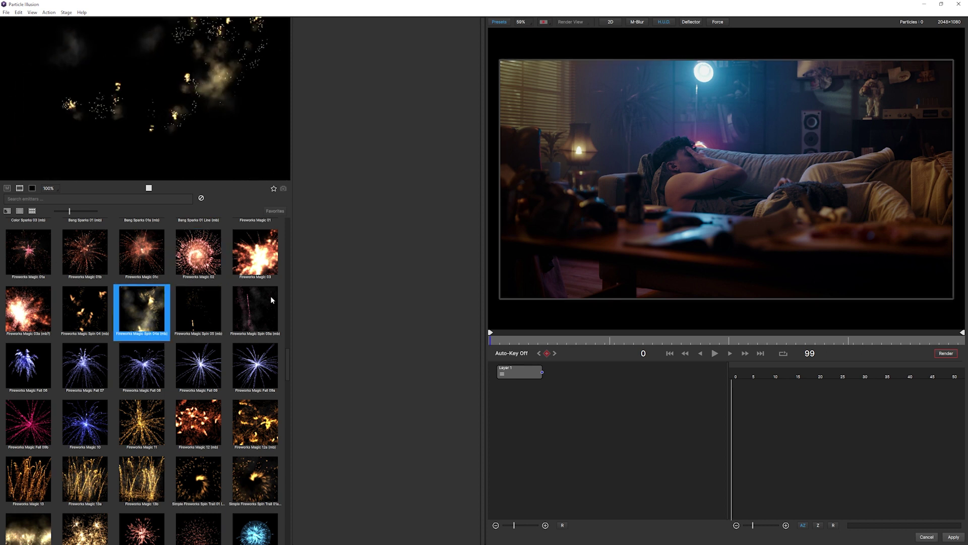
scroll(275, 417, "down", 10)
scroll(276, 416, "down", 3)
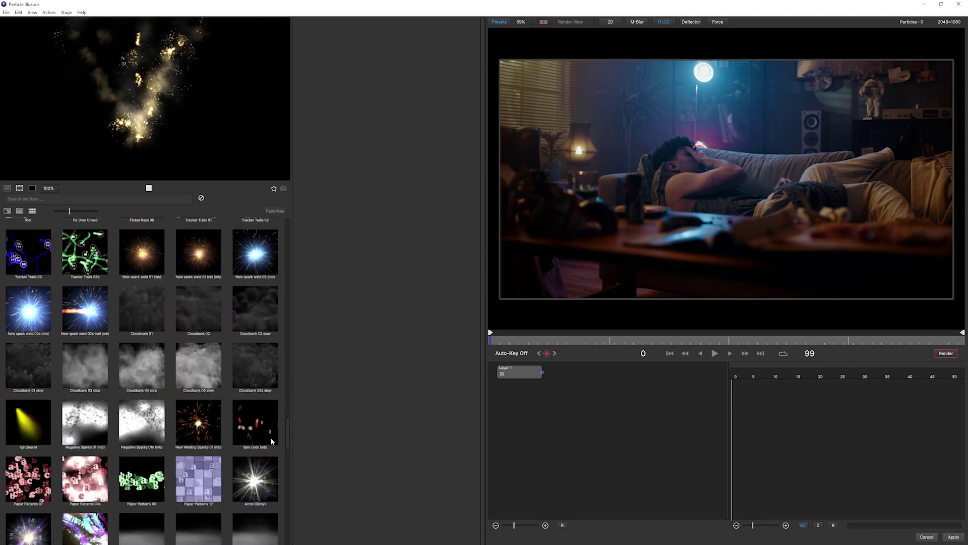
scroll(275, 427, "down", 3)
scroll(276, 443, "down", 3)
scroll(276, 458, "down", 2)
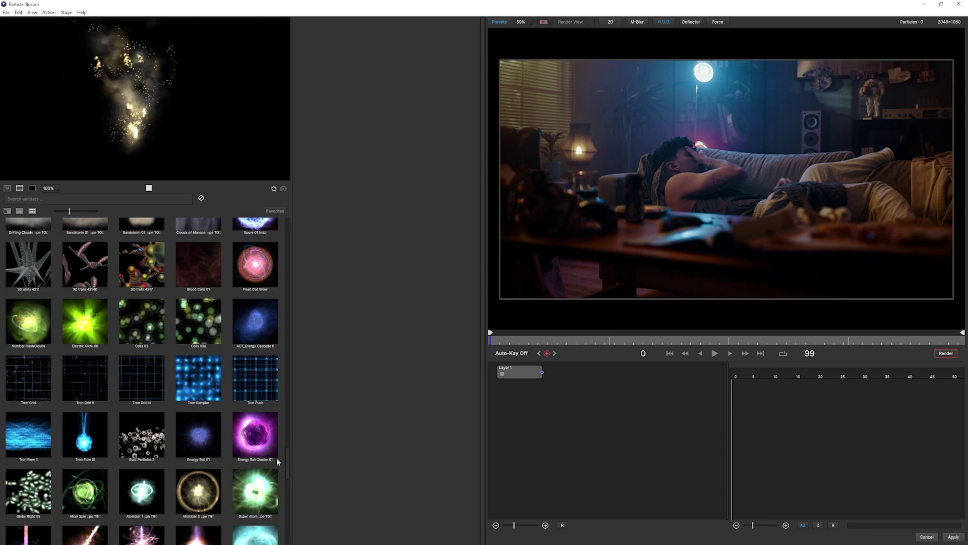
scroll(276, 457, "down", 3)
scroll(277, 463, "down", 3)
scroll(281, 435, "down", 3)
scroll(280, 435, "up", 5)
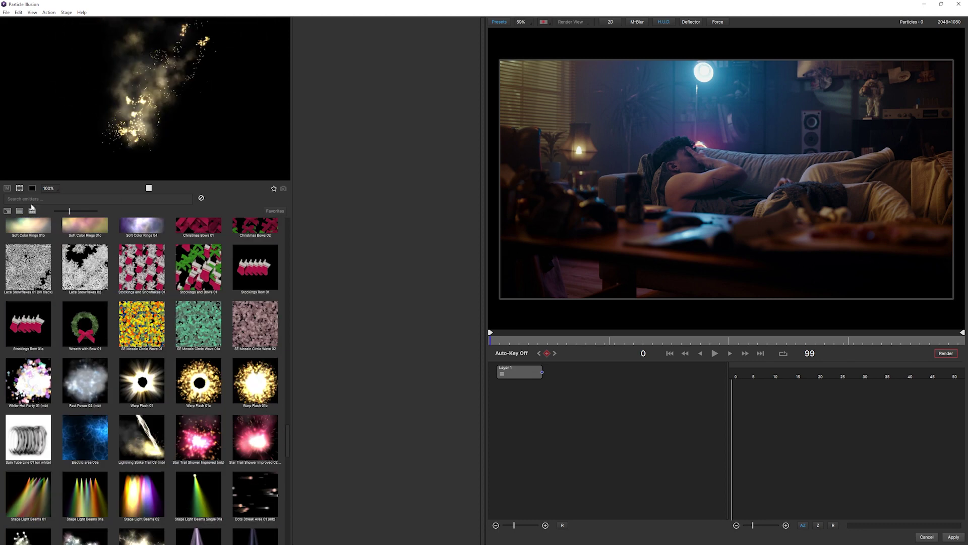
type("d")
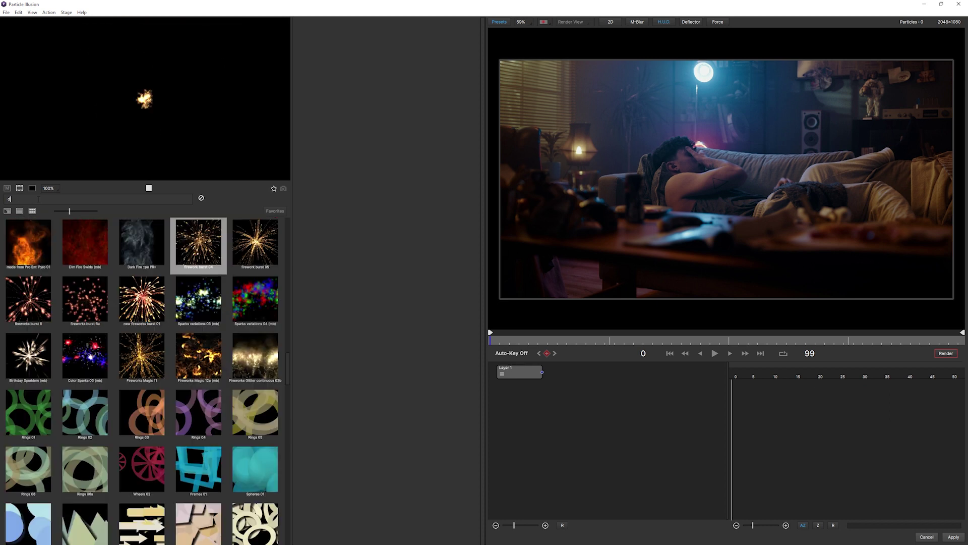
type("ust")
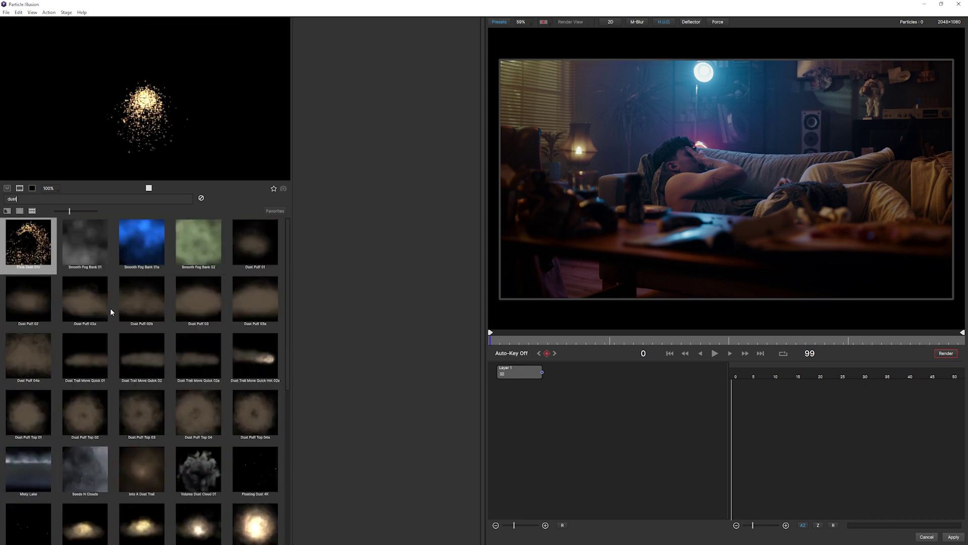
- Preview dust puff, Smooth Fog Bank 01 and Seeds N Clouds presets, then pick Floating Dust 4K
left_click(85, 299)
left_click(85, 242)
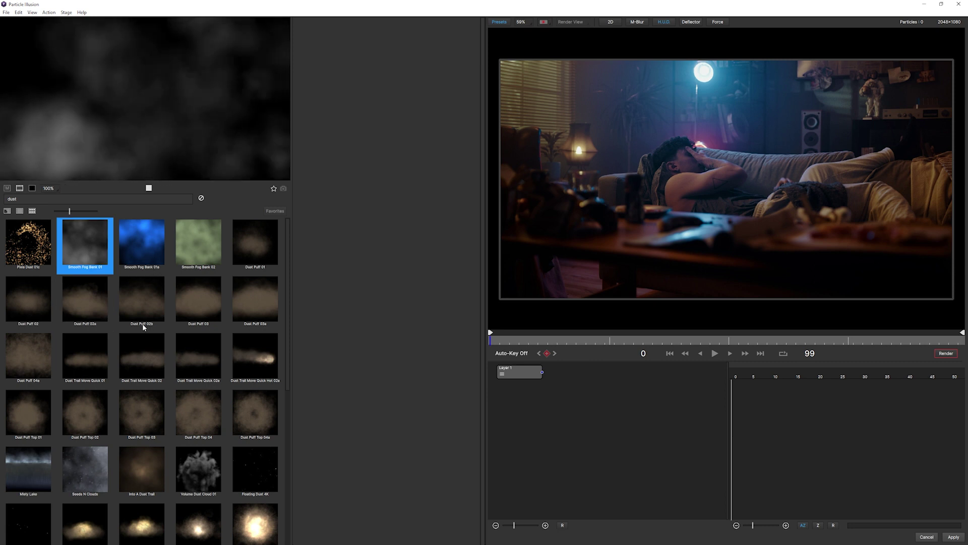
left_click(123, 424)
left_click(85, 469)
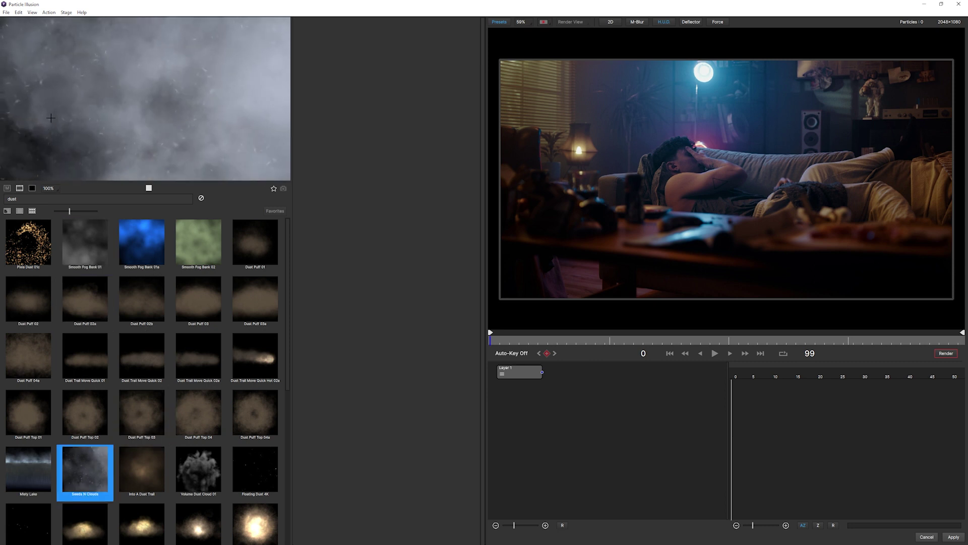
mouse_move(287, 321)
left_mouse_down()
mouse_move(282, 454)
mouse_move(284, 356)
left_mouse_up()
left_click(256, 397)
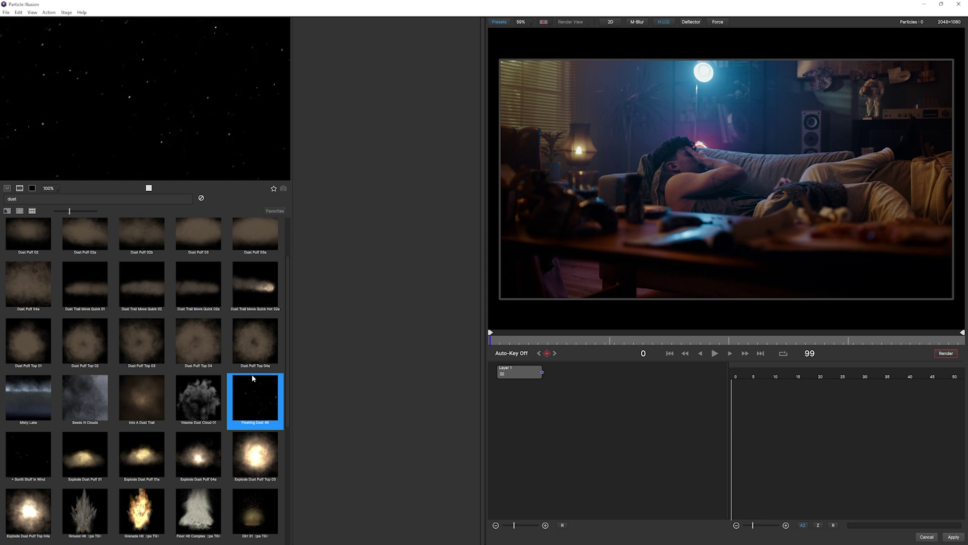
- Add the Floating Dust 4K emitter, preview its playback, and apply it back to Silhouette
double_click(252, 402)
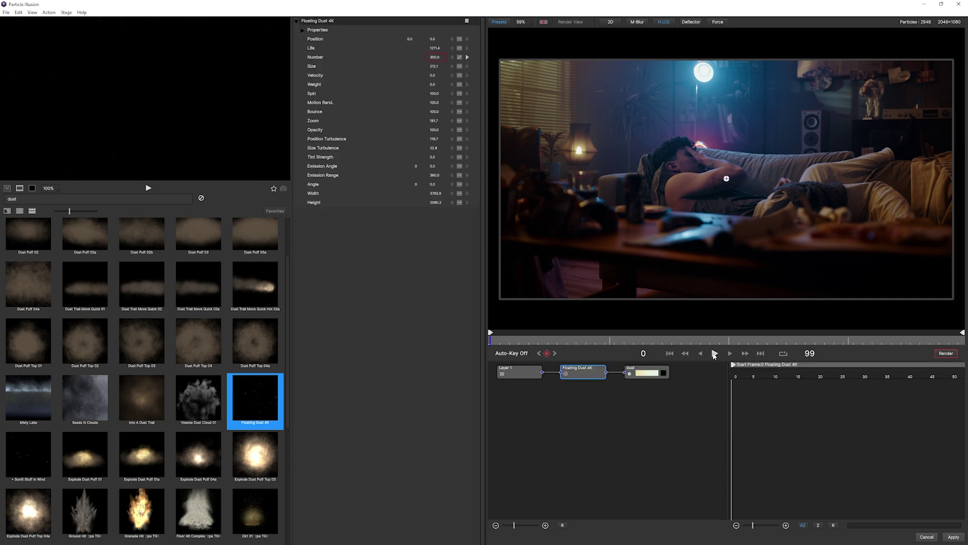
left_click(715, 354)
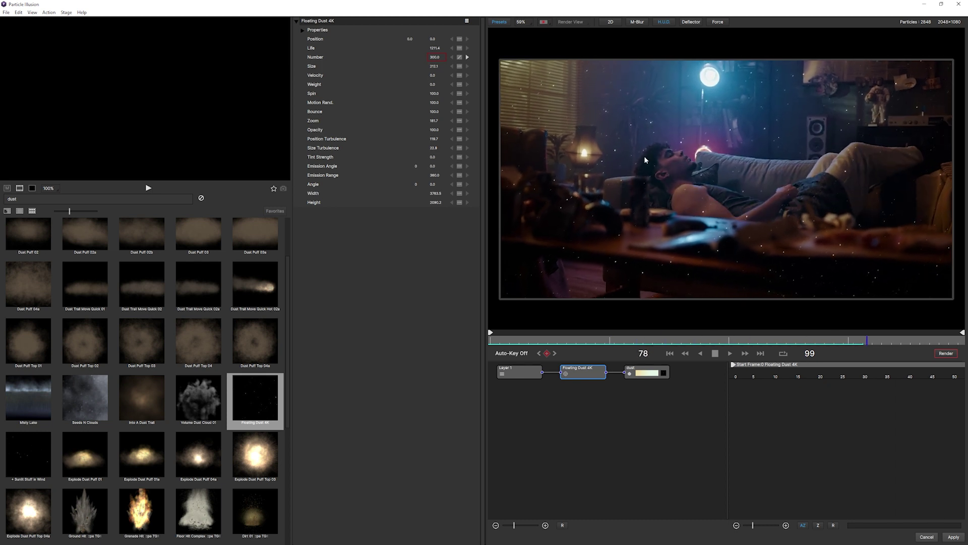
left_click(722, 353)
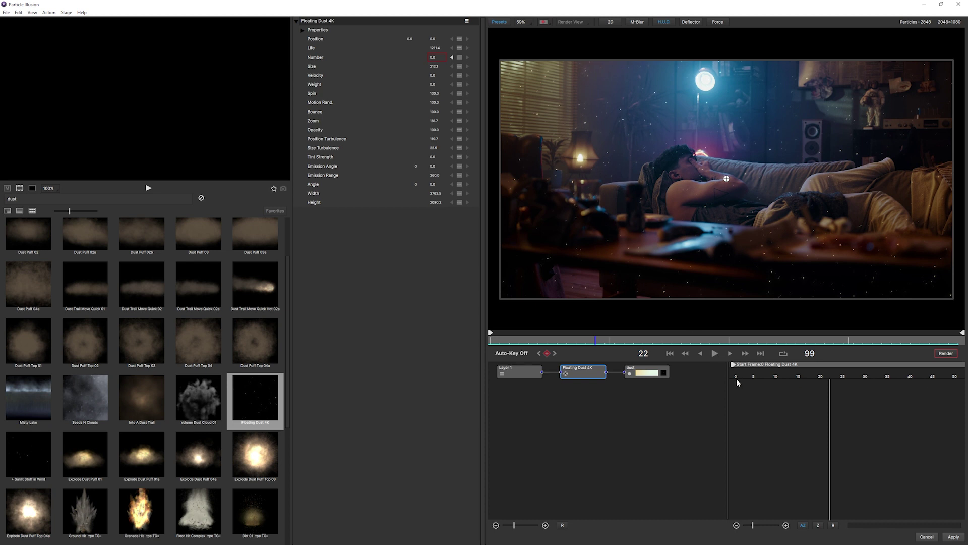
left_click(953, 538)
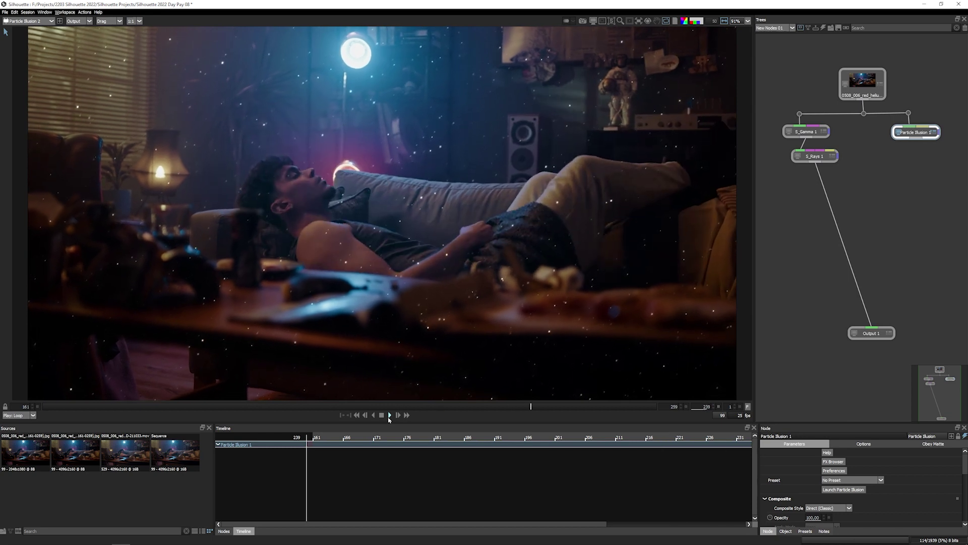
left_click(383, 415)
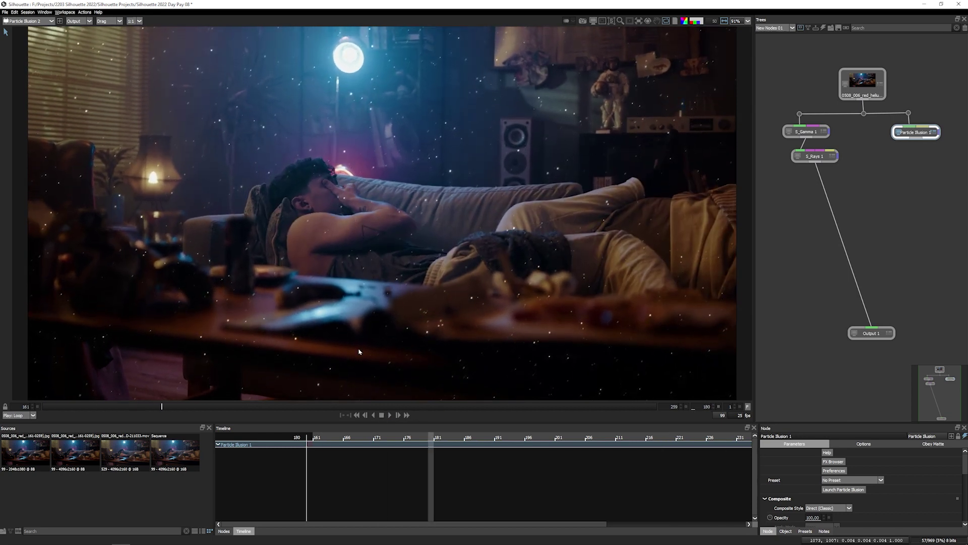
mouse_move(275, 407)
left_mouse_down()
mouse_move(485, 406)
mouse_move(312, 406)
left_mouse_up()
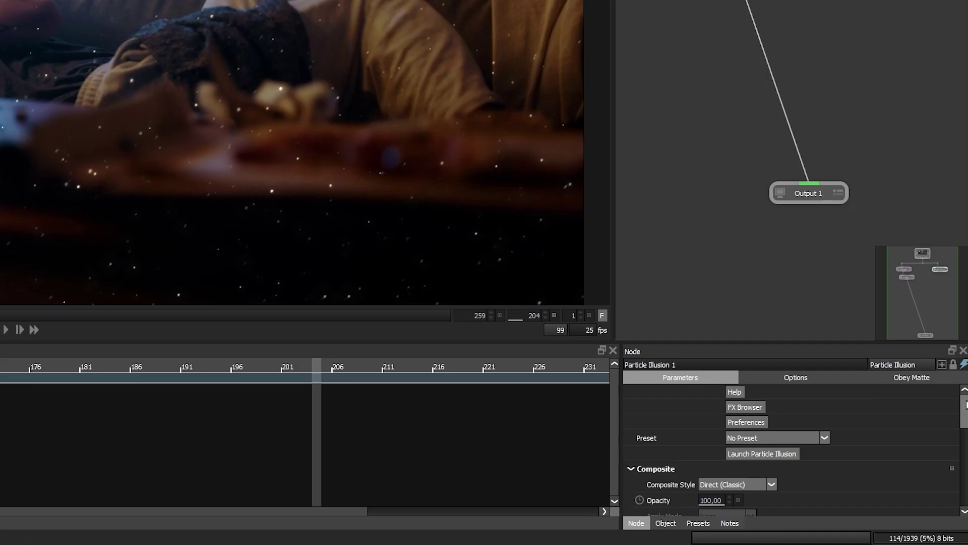
scroll(871, 484, "down", 3)
scroll(870, 484, "down", 3)
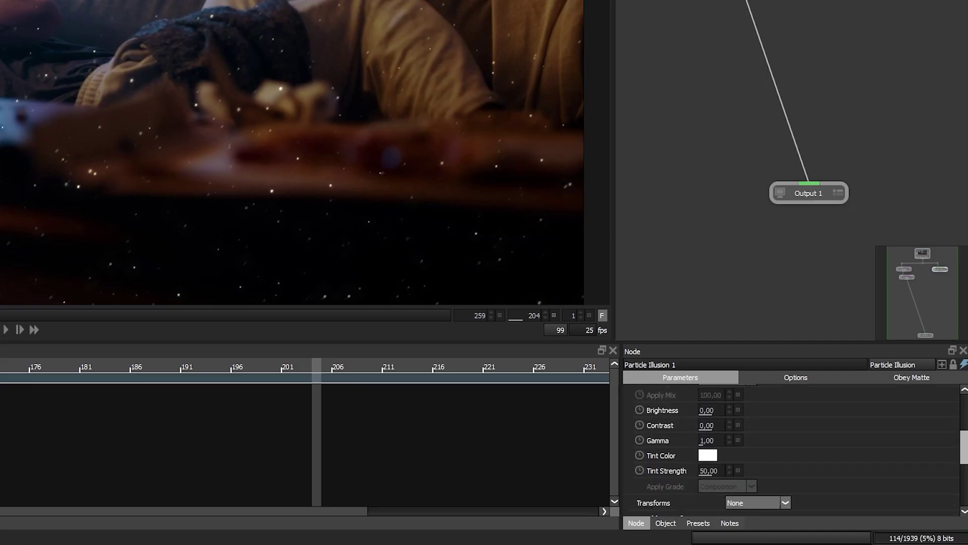
scroll(705, 410, "down", 4)
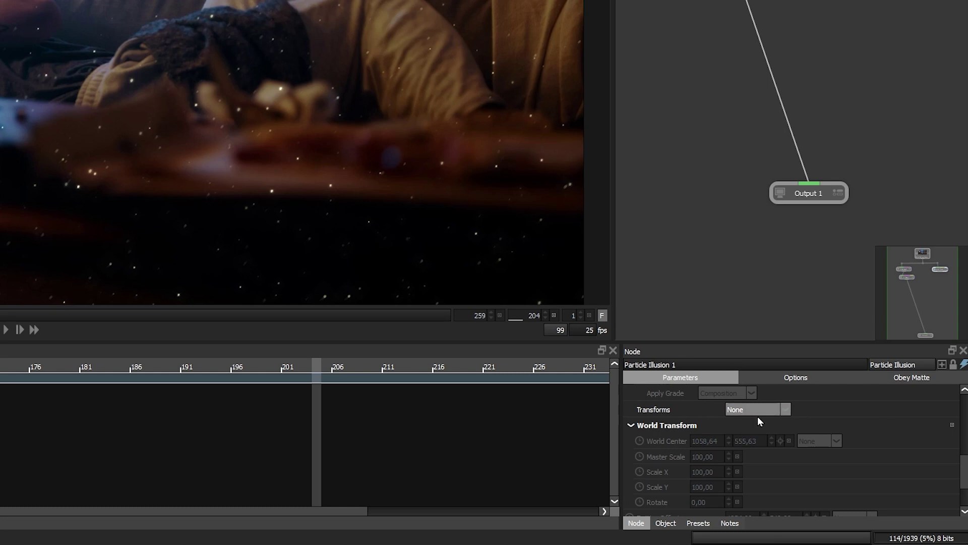
- Switch the Particle Illusion node's Transforms mode to World
left_click(787, 410)
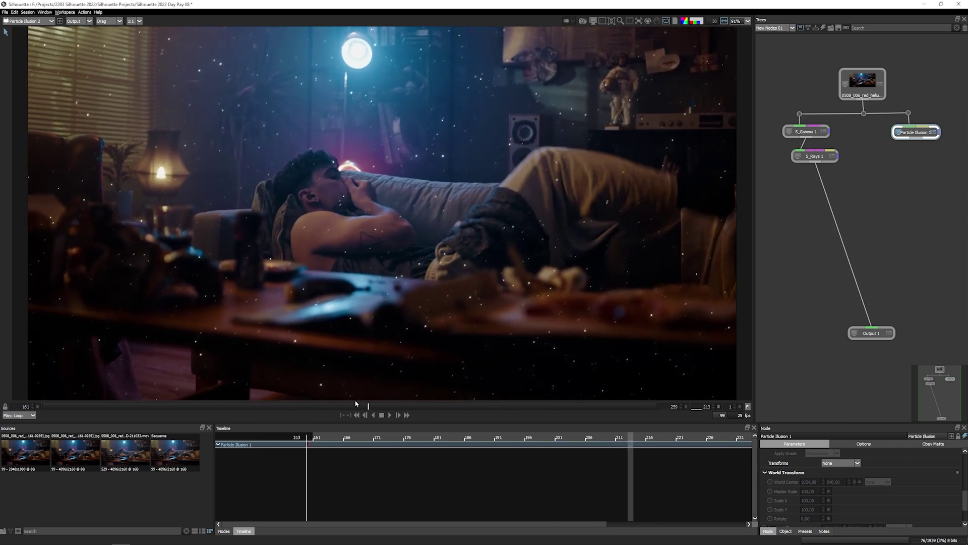
left_click(841, 463)
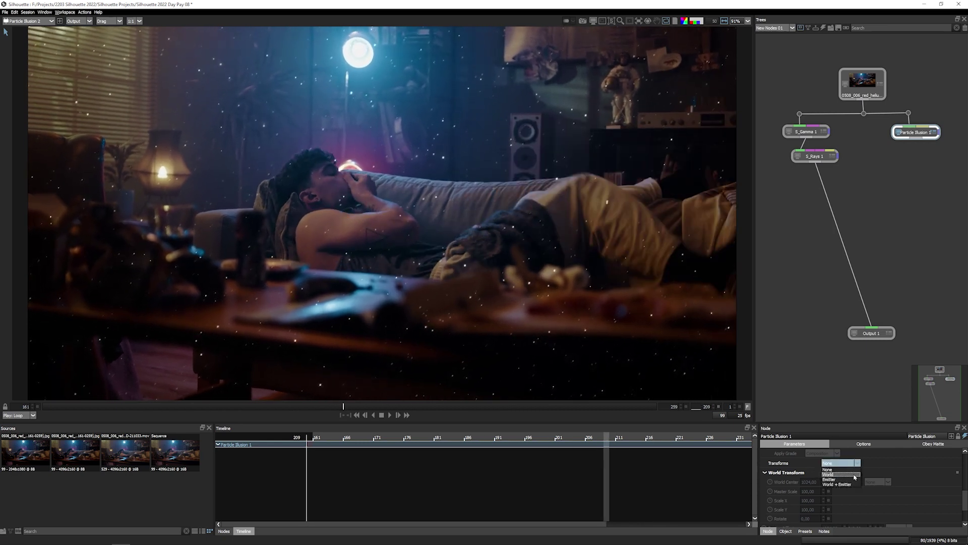
left_click(855, 474)
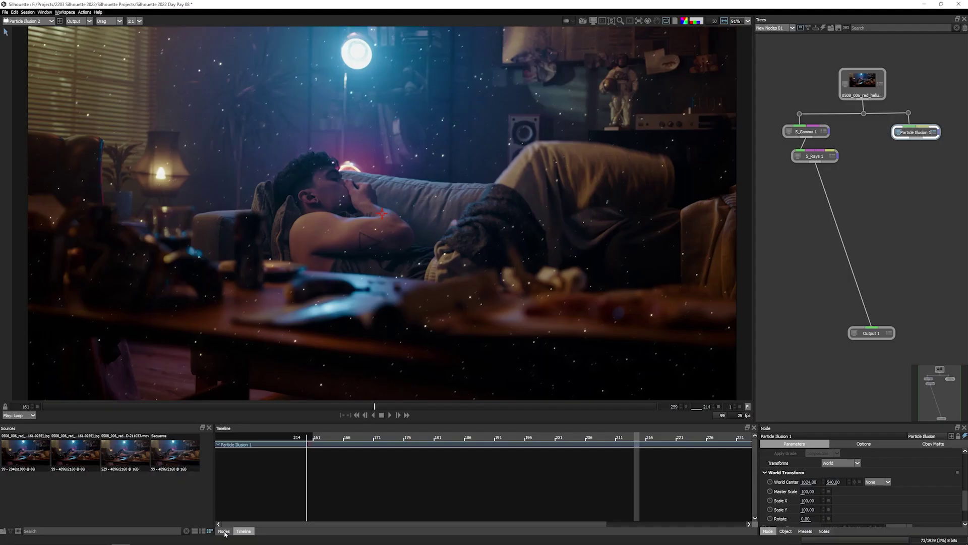
- Add a Tracker node found by searching the node library for 'track'
left_click(224, 530)
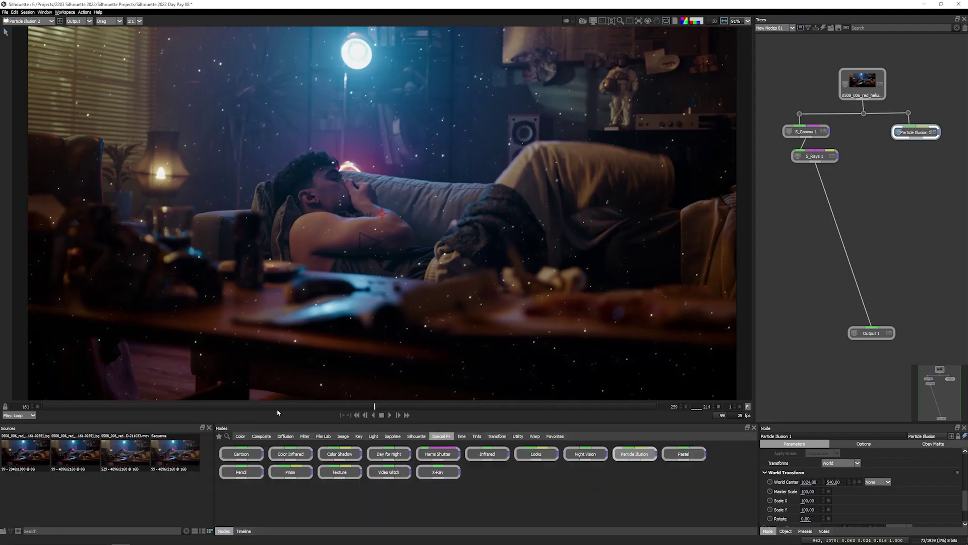
left_click(228, 436)
type("trac")
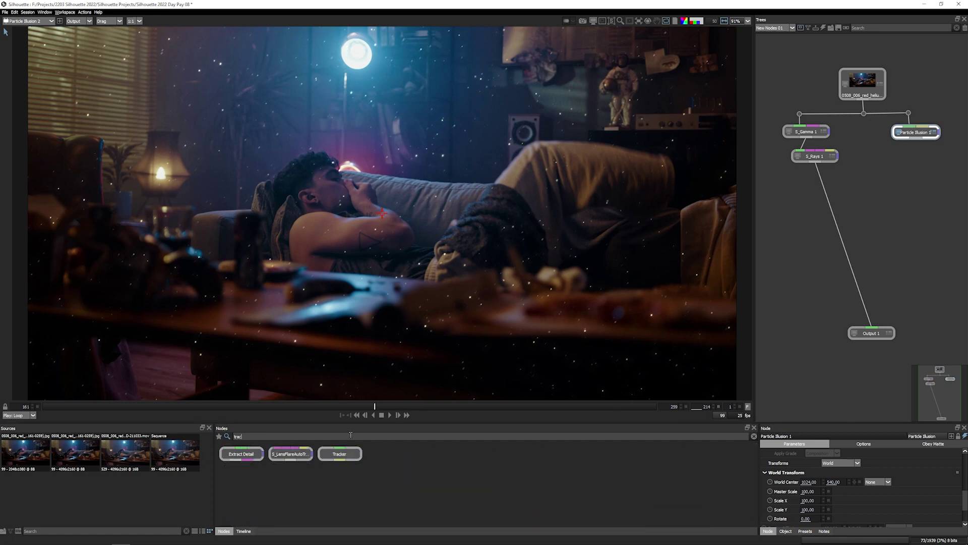
type("k")
left_click(291, 454)
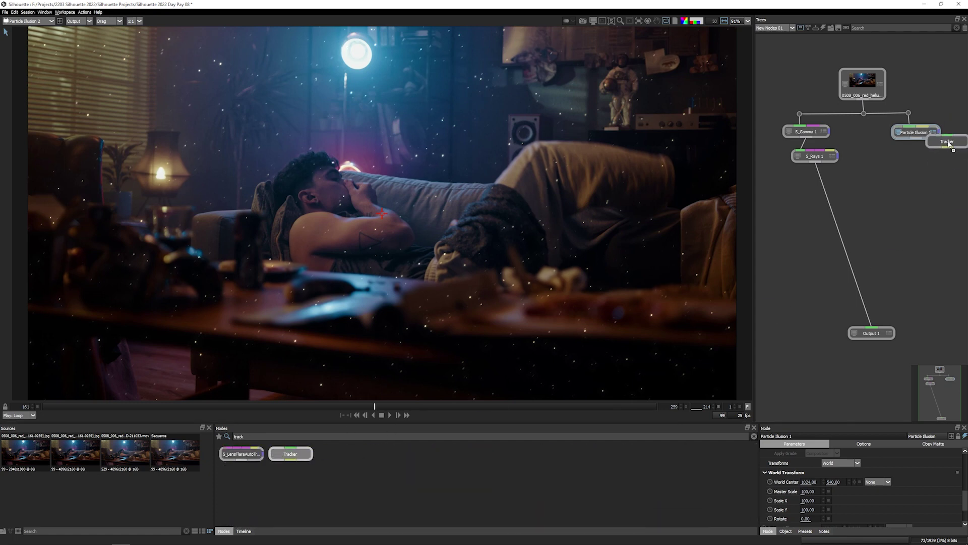
- Position Tracker 1 in the tree and wire the footage branch into its input
left_click_drag(957, 132, 933, 178)
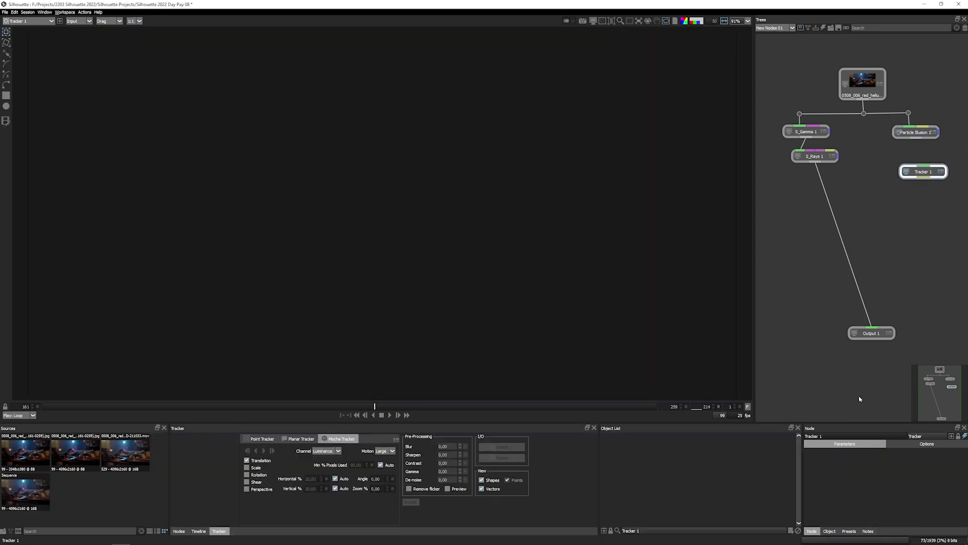
left_click_drag(938, 402, 941, 399)
mouse_move(893, 181)
left_mouse_down()
mouse_move(936, 165)
mouse_move(949, 142)
left_mouse_up()
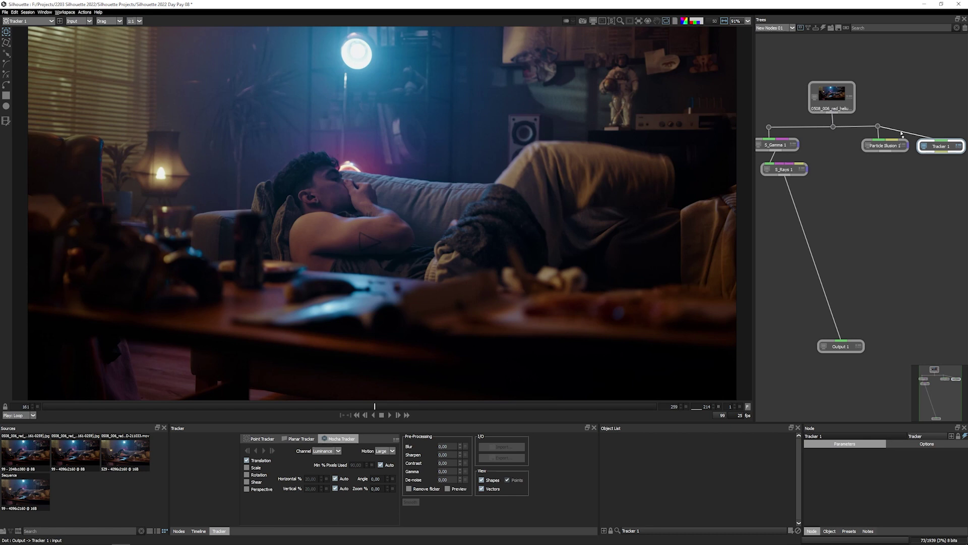
left_click_drag(879, 126, 940, 126)
left_click(940, 126)
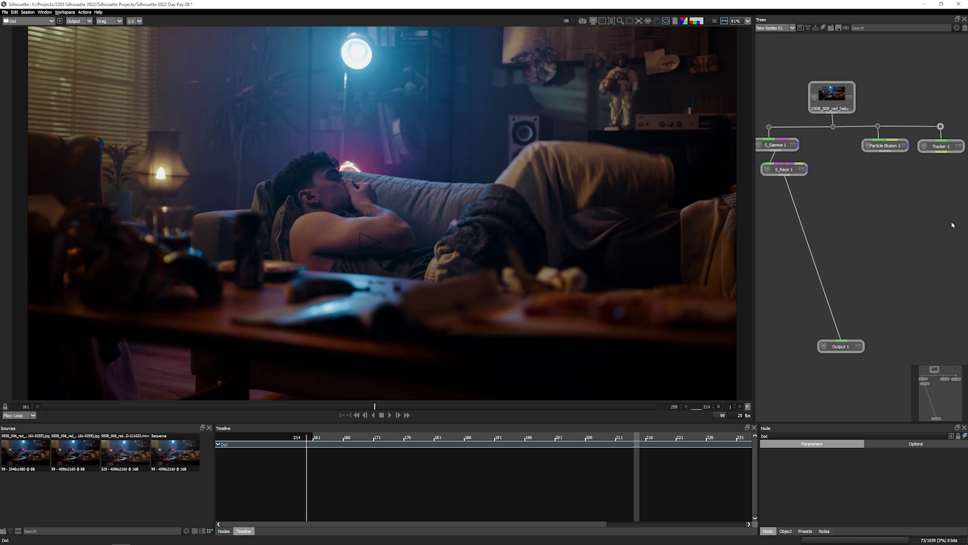
- Draw a Tracker 1 rectangle over the upper-left window blinds and track it forward
left_click(937, 145)
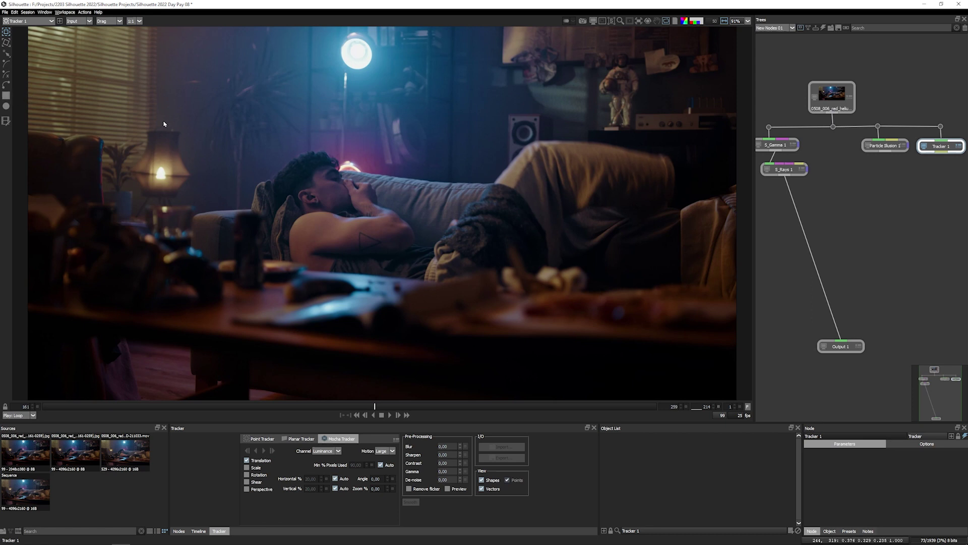
left_click_drag(76, 34, 273, 119)
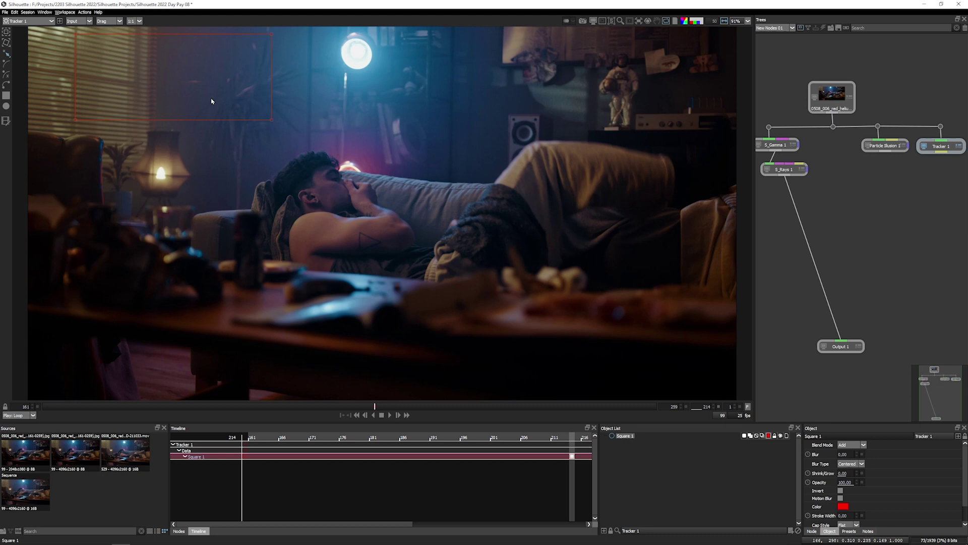
left_click(7, 32)
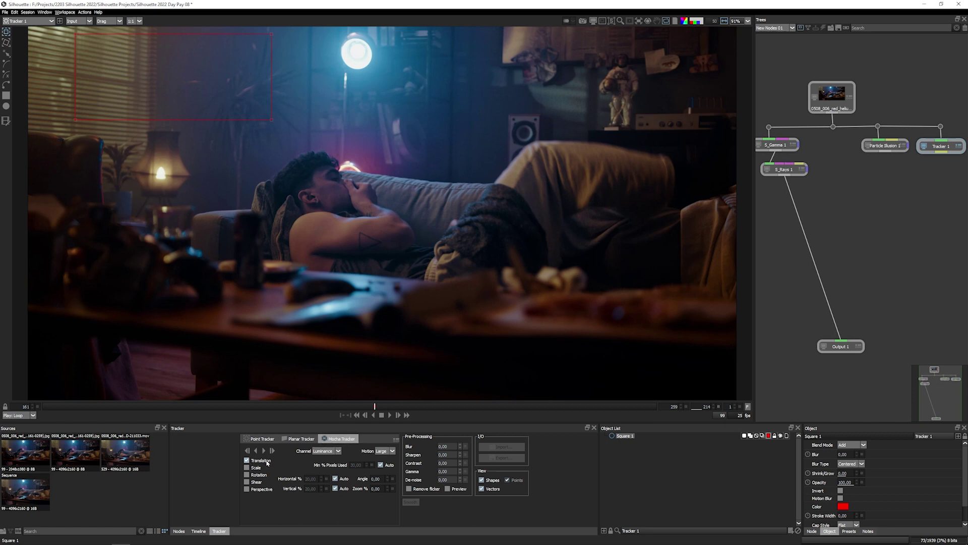
left_click(264, 451)
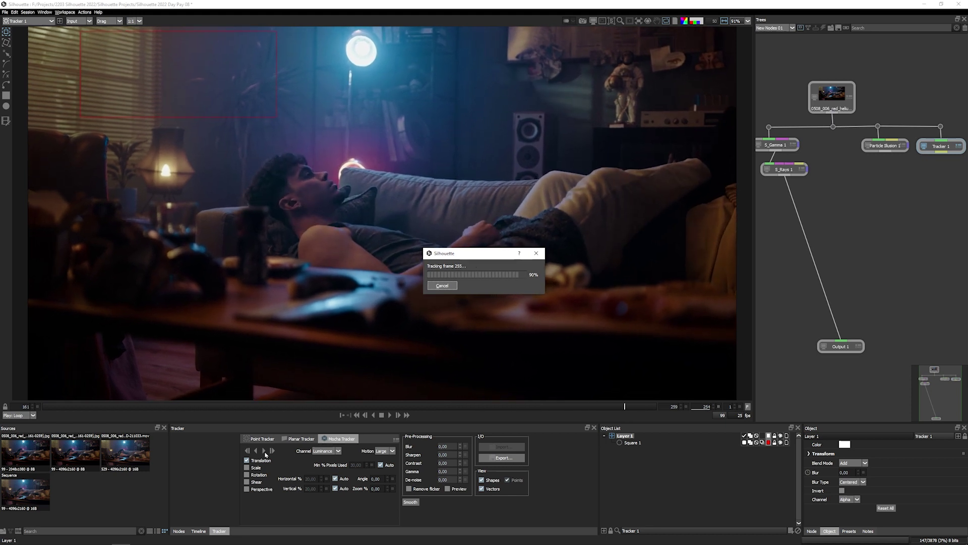
- Return the playhead to frame 214 and track the blinds region backward
left_click(198, 530)
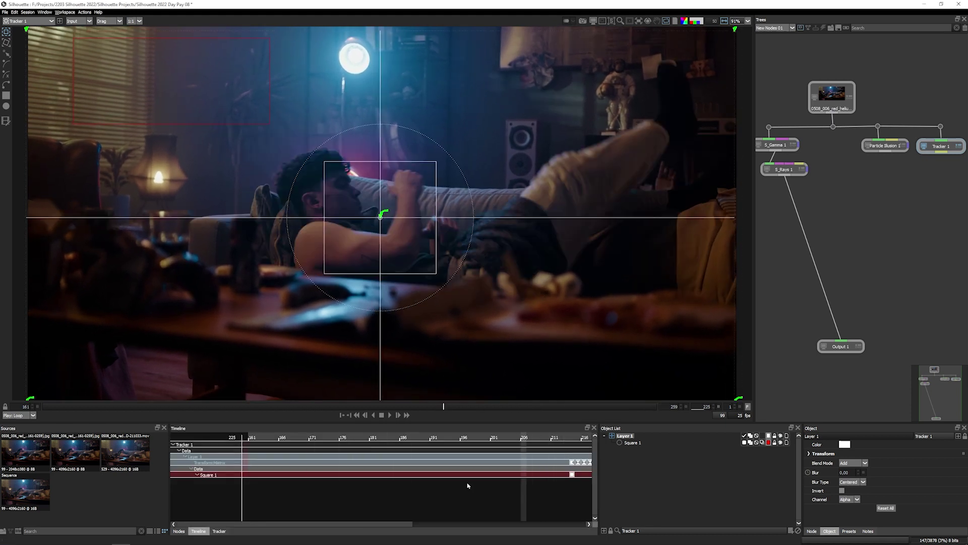
left_click_drag(347, 529, 453, 529)
left_click(421, 438)
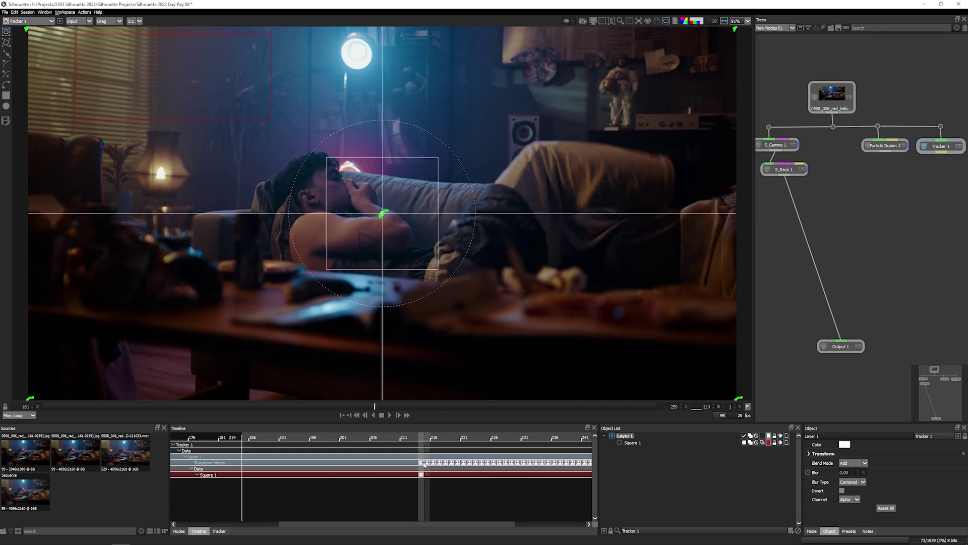
left_click(178, 530)
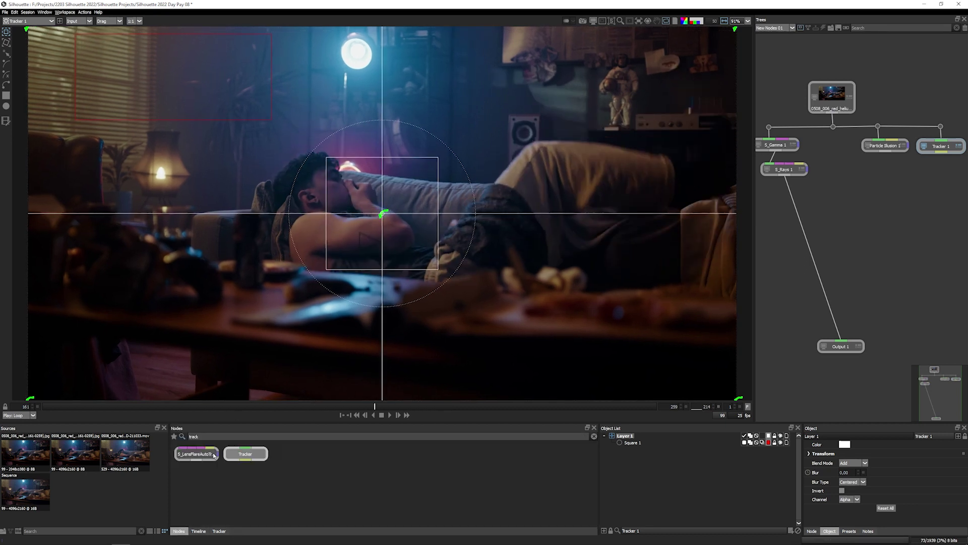
left_click(199, 531)
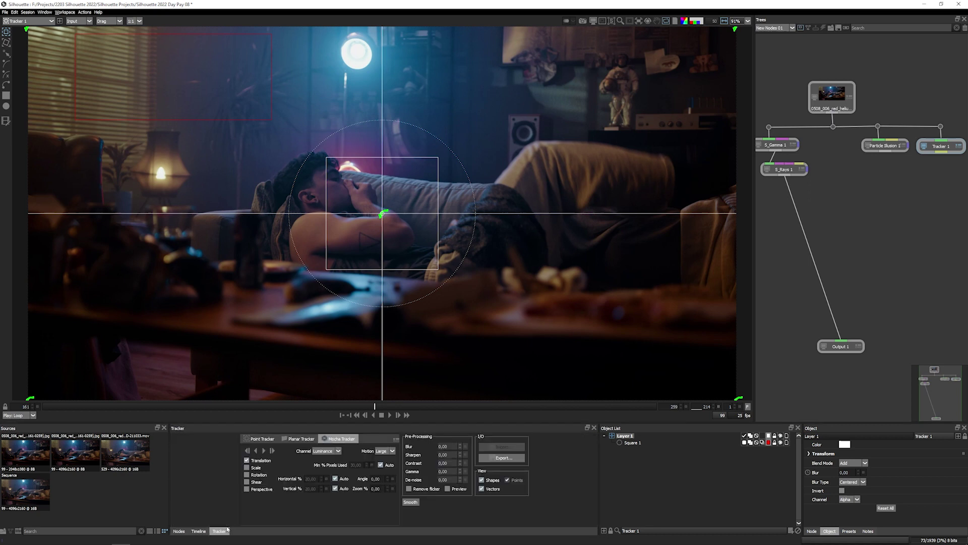
left_click(258, 451)
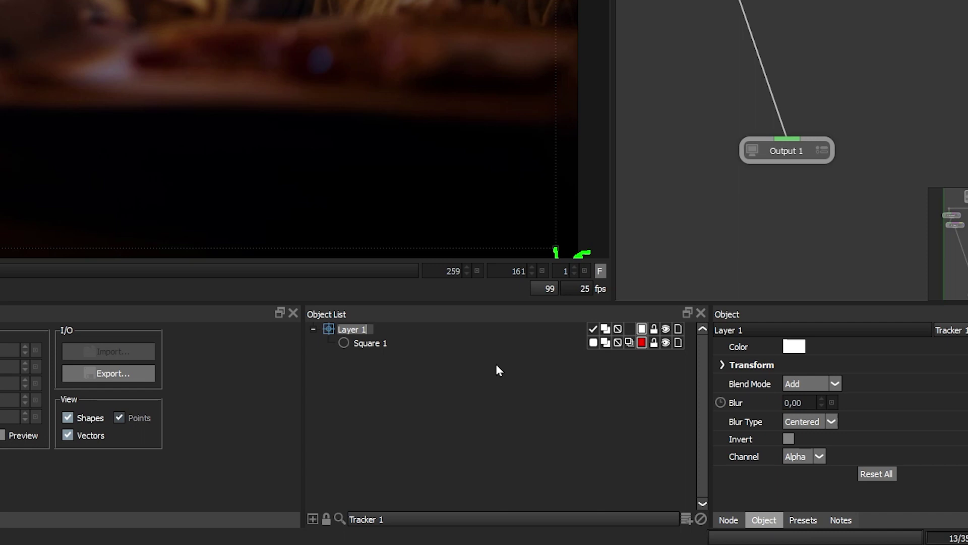
type("Cam track")
- Name the layer Cam track, raise Tracker 1, and bend its link into a right angle
key("Return")
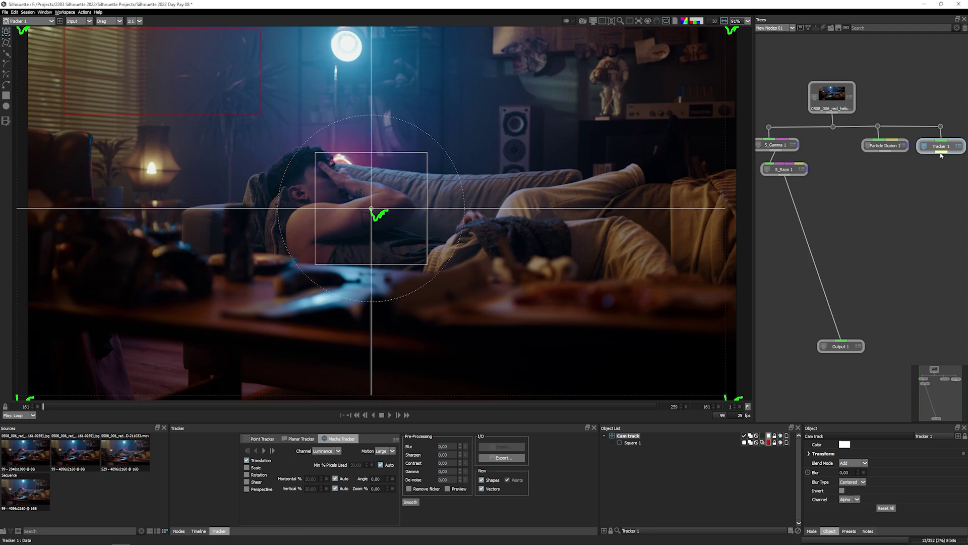
mouse_move(946, 145)
left_mouse_down()
mouse_move(944, 119)
mouse_move(896, 142)
left_mouse_up()
left_click(910, 108)
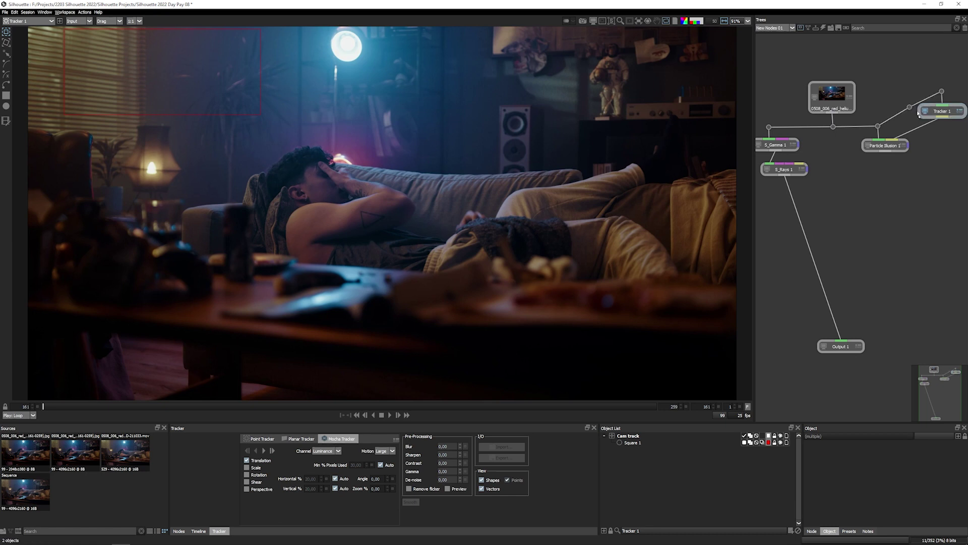
left_click_drag(910, 109, 878, 91)
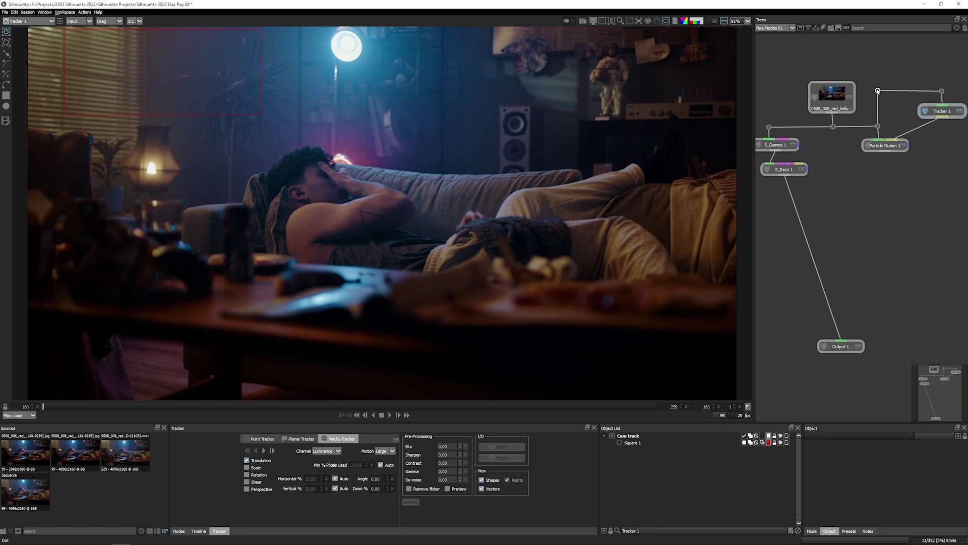
left_click(904, 145)
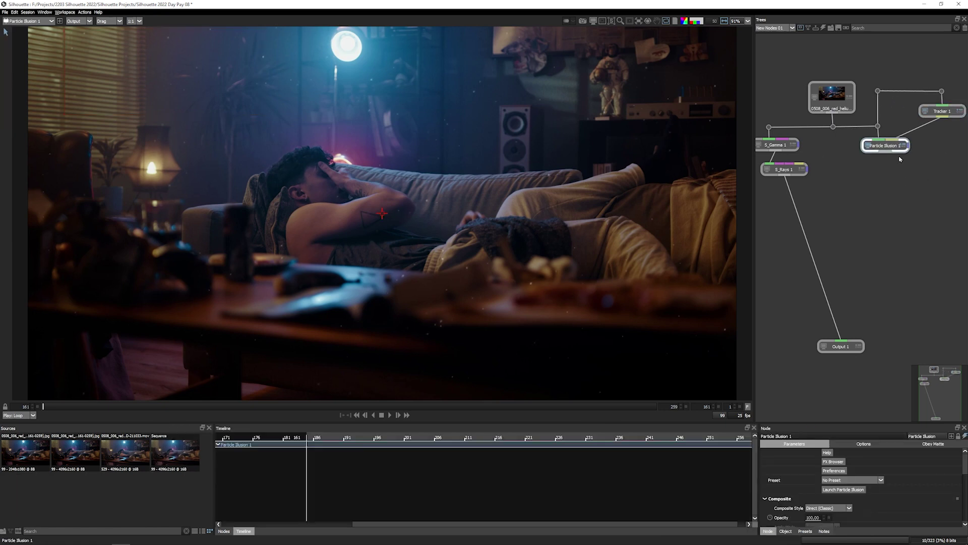
- Link Particle Illusion 1's World Center to the Cam track data
left_click(318, 407)
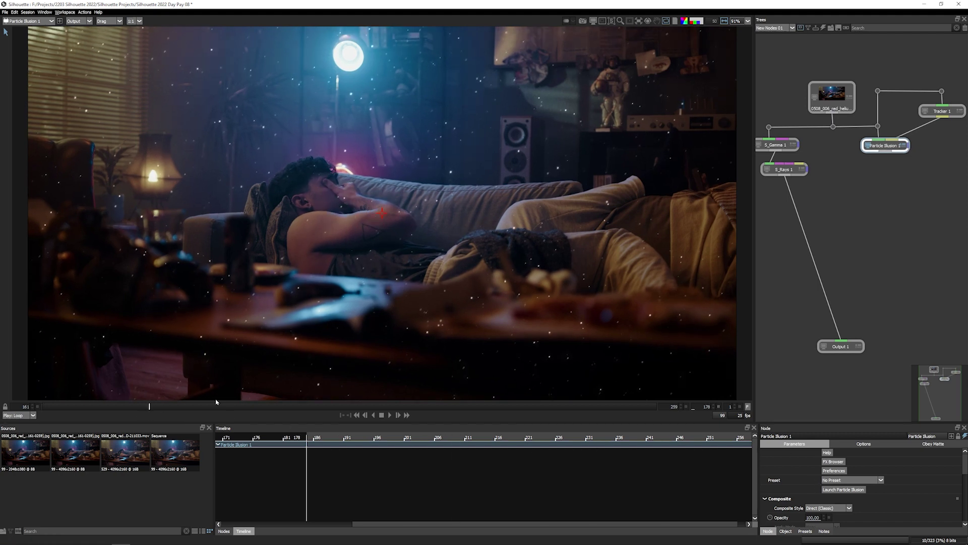
left_click_drag(317, 406, 299, 401)
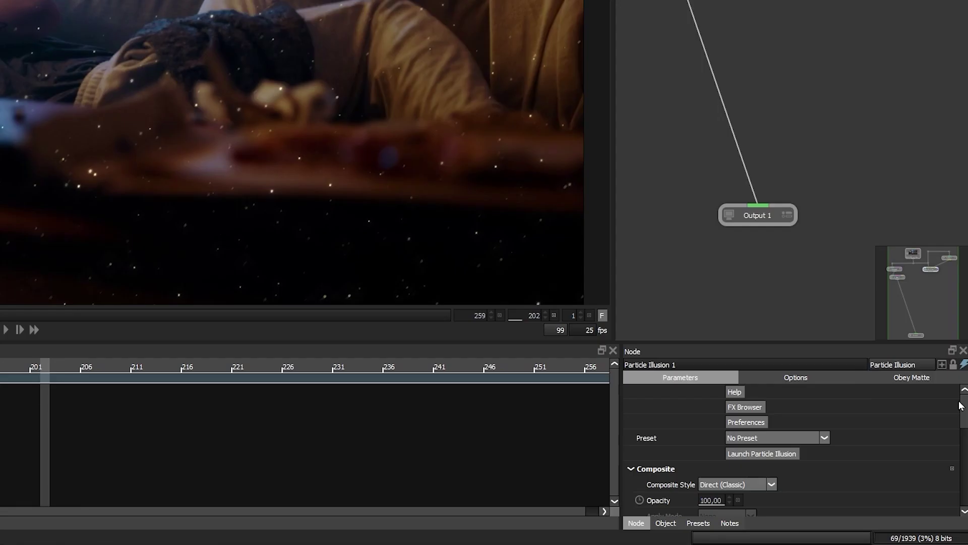
left_click_drag(964, 457, 965, 467)
scroll(859, 443, "down", 3)
scroll(859, 444, "down", 3)
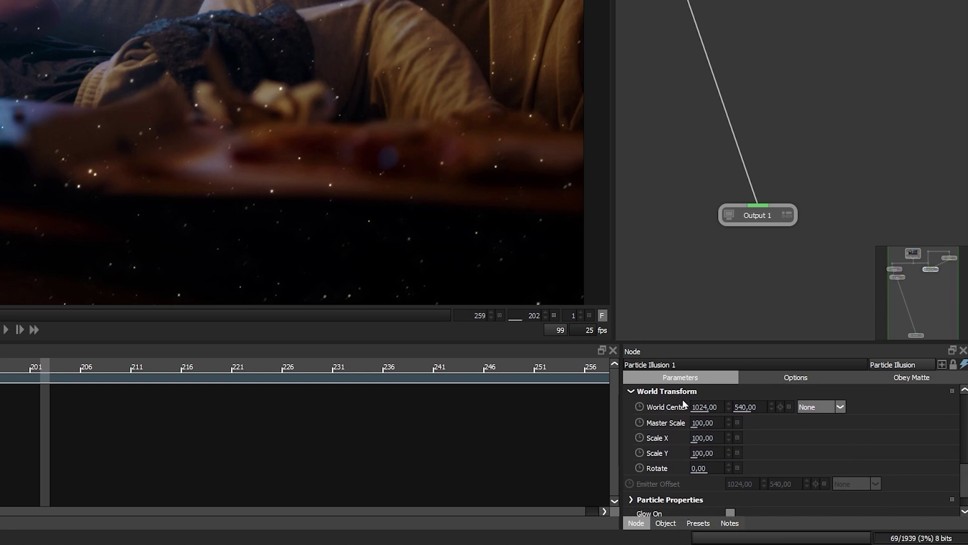
left_click(841, 407)
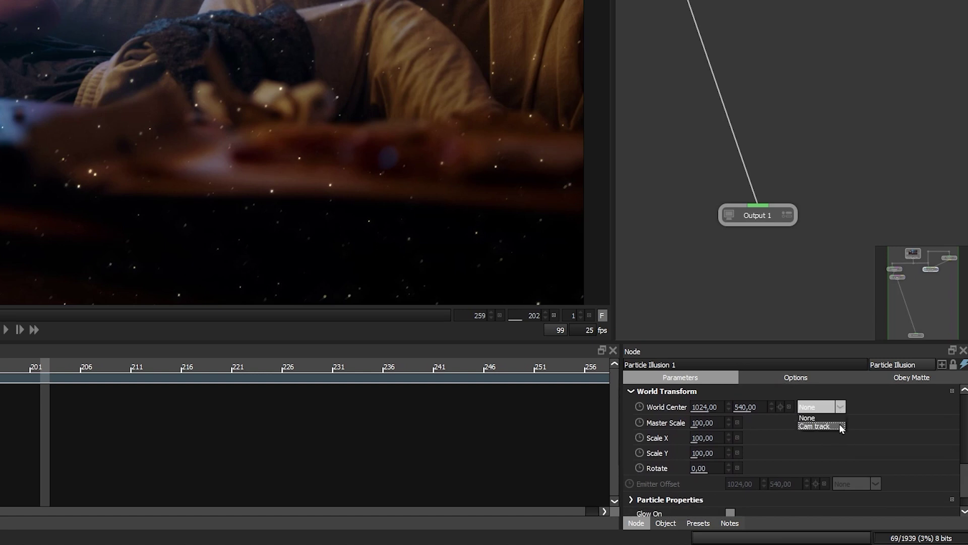
key("Up")
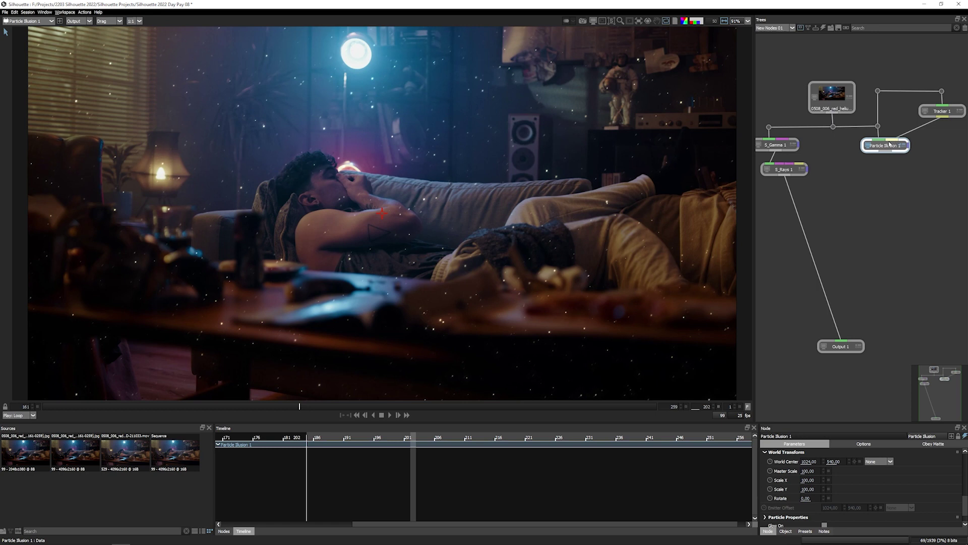
left_click(890, 465)
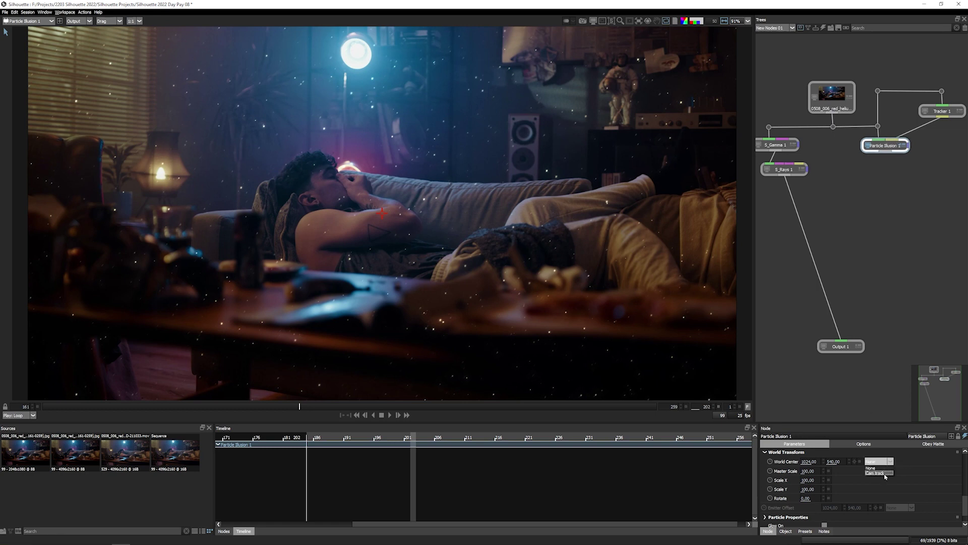
left_click(880, 476)
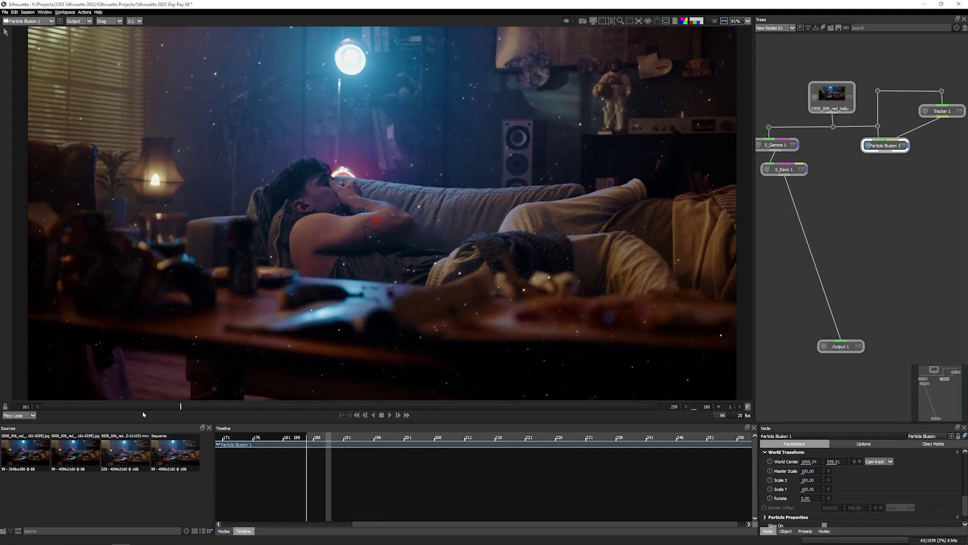
- Play back from frame 161 to check the tracked dust and the S_Rays 1 output
left_click(383, 417)
left_click(389, 416)
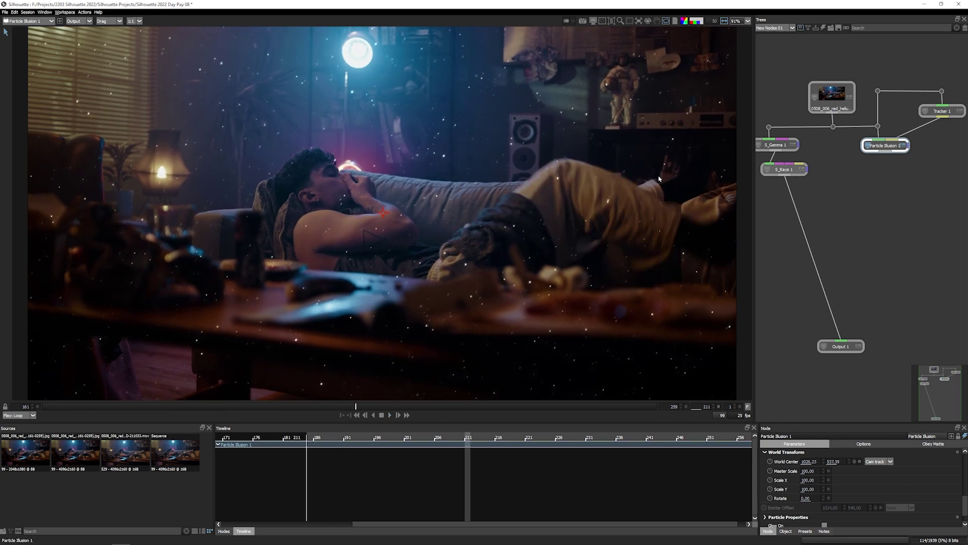
left_click(786, 169)
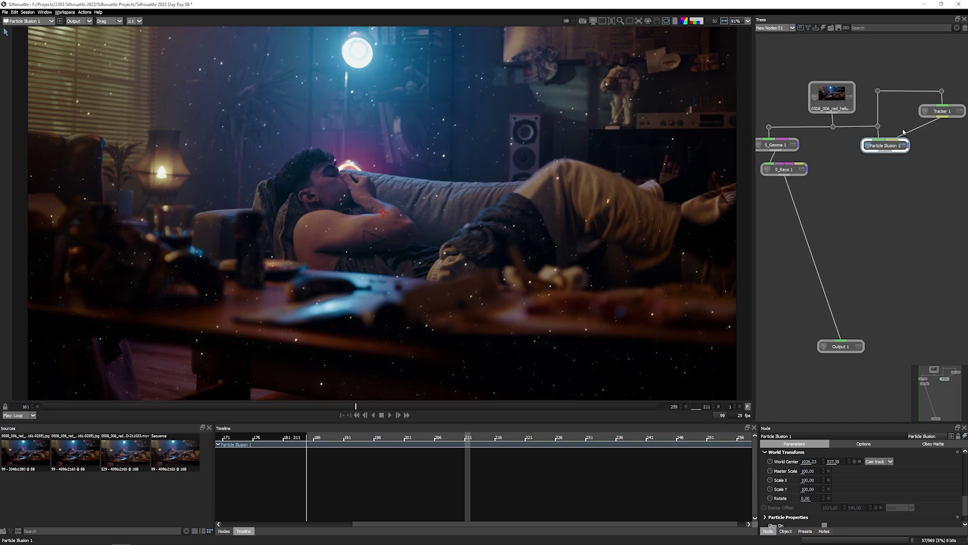
left_click(887, 146)
left_click_drag(964, 503, 964, 488)
scroll(785, 471, "up", 5)
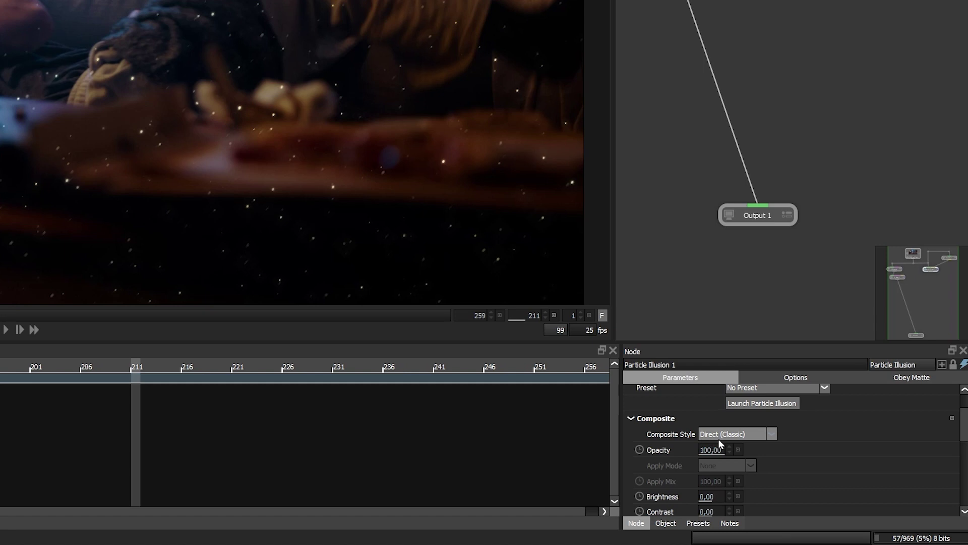
- Set Particle Illusion's Composite Style to Alpha + Apply Mode
left_click(782, 400)
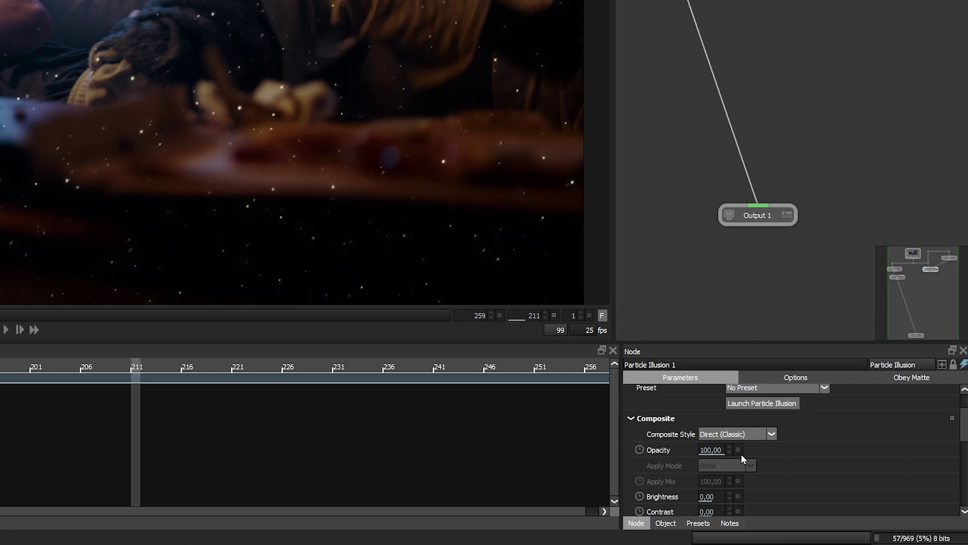
left_click(768, 433)
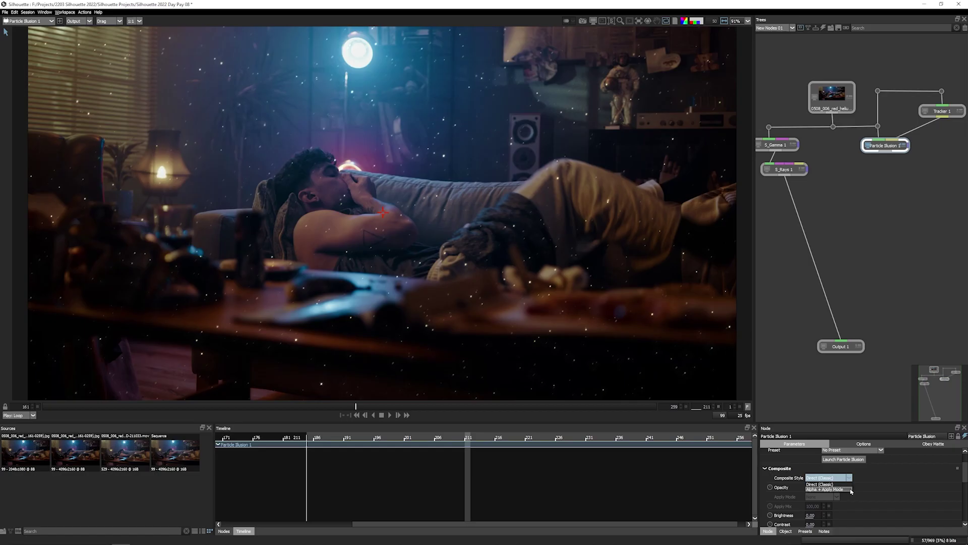
left_click(850, 490)
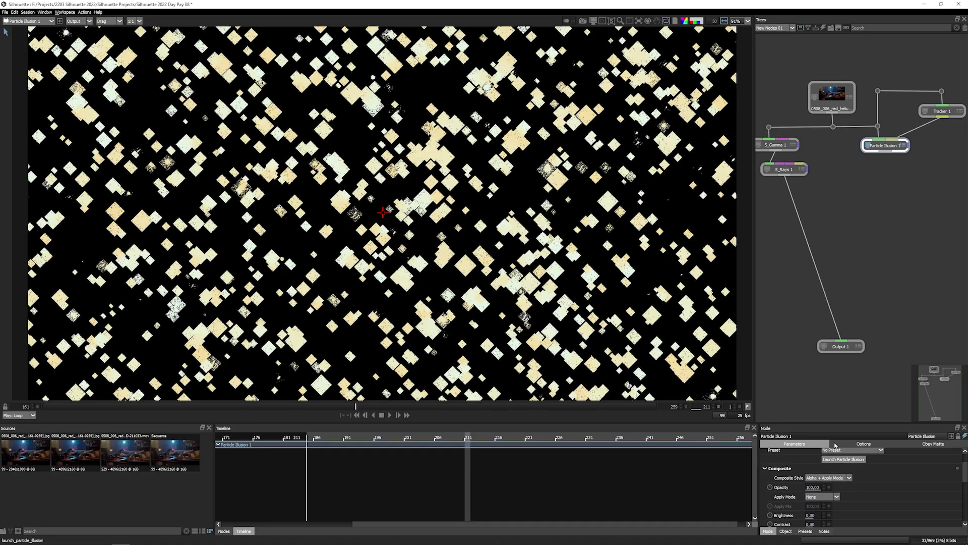
- Try Lighten, Overlay and Screen apply modes, then set None and play back
left_click(834, 498)
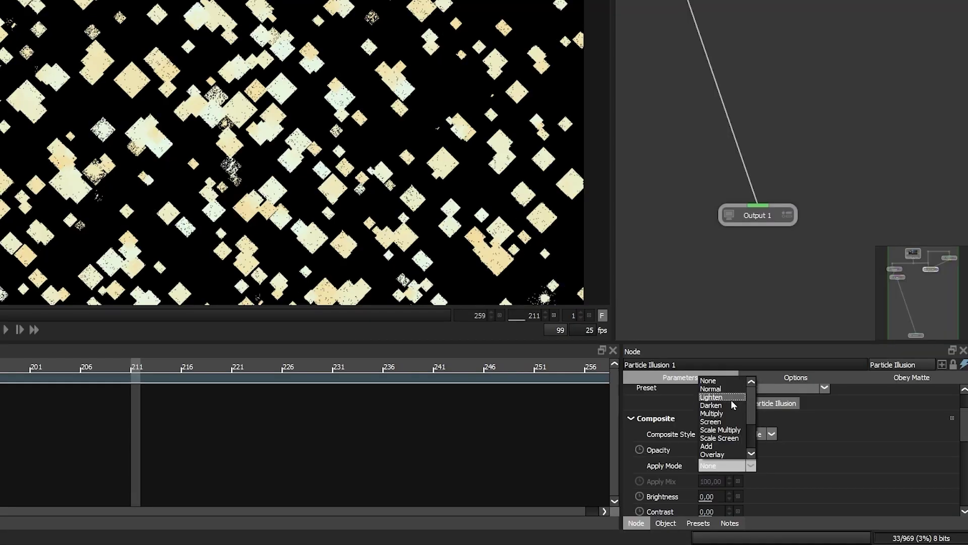
left_click(731, 401)
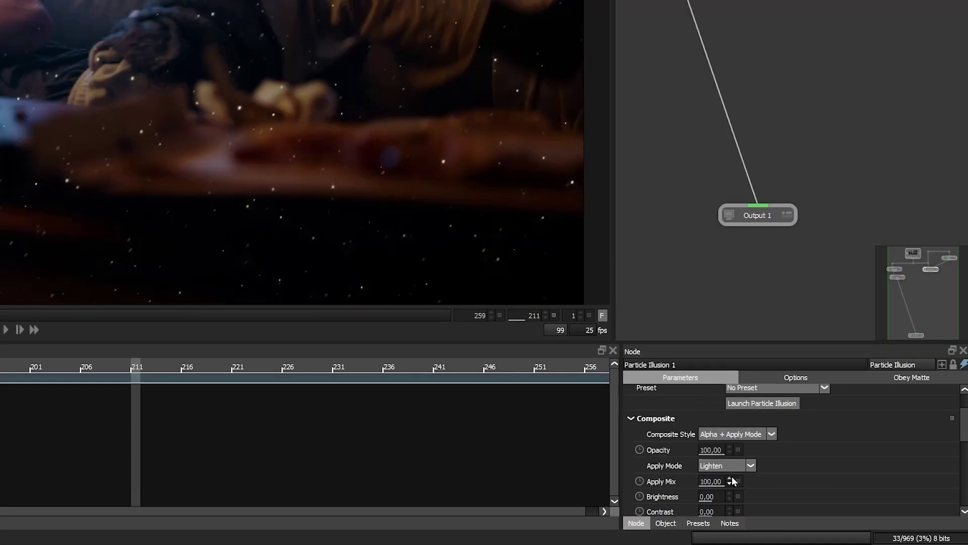
left_click(751, 465)
left_click(757, 441)
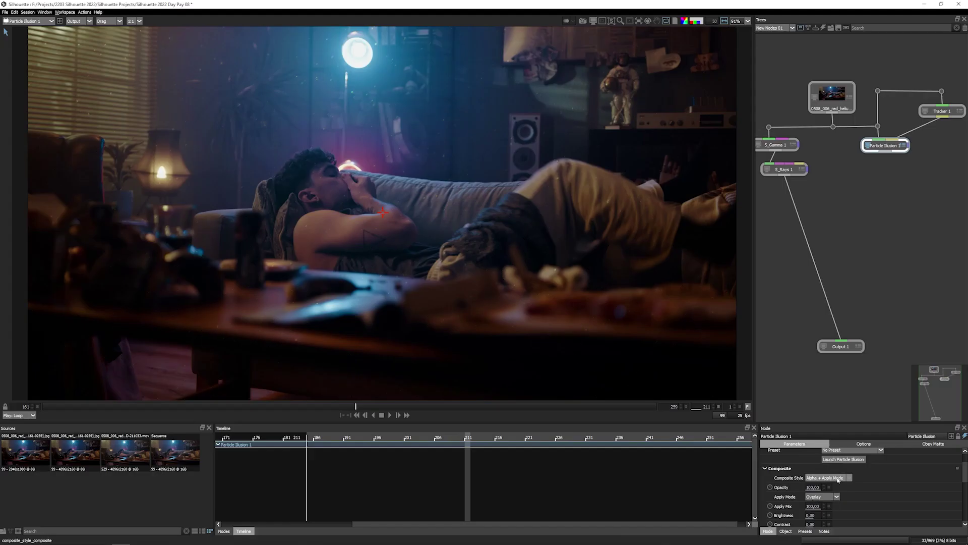
left_click(836, 496)
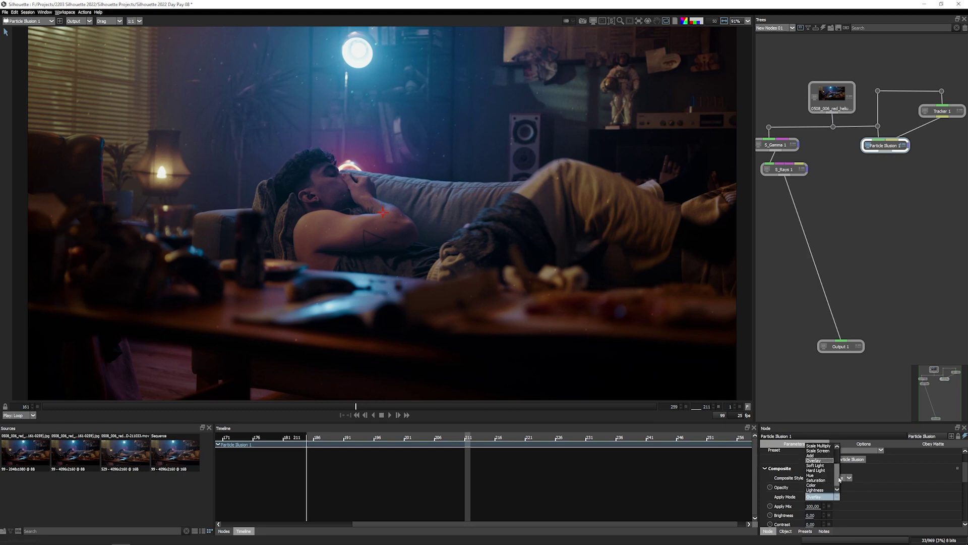
scroll(832, 473, "up", 1)
scroll(820, 470, "up", 1)
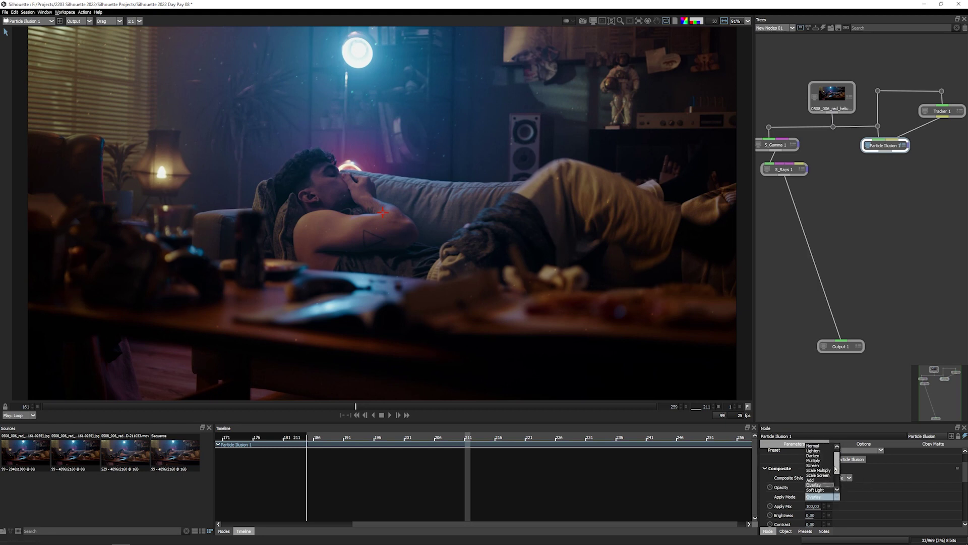
left_click(818, 468)
left_click(832, 496)
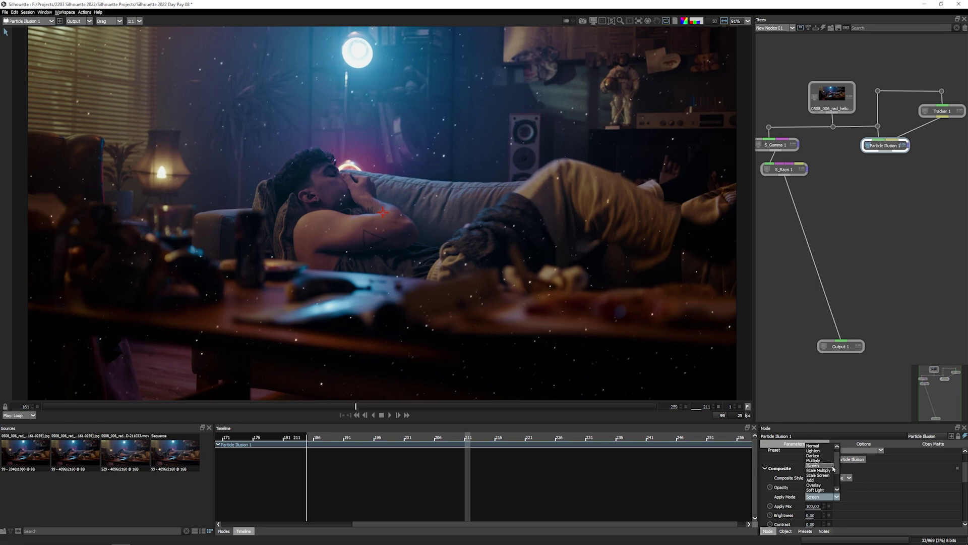
scroll(836, 464, "up", 1)
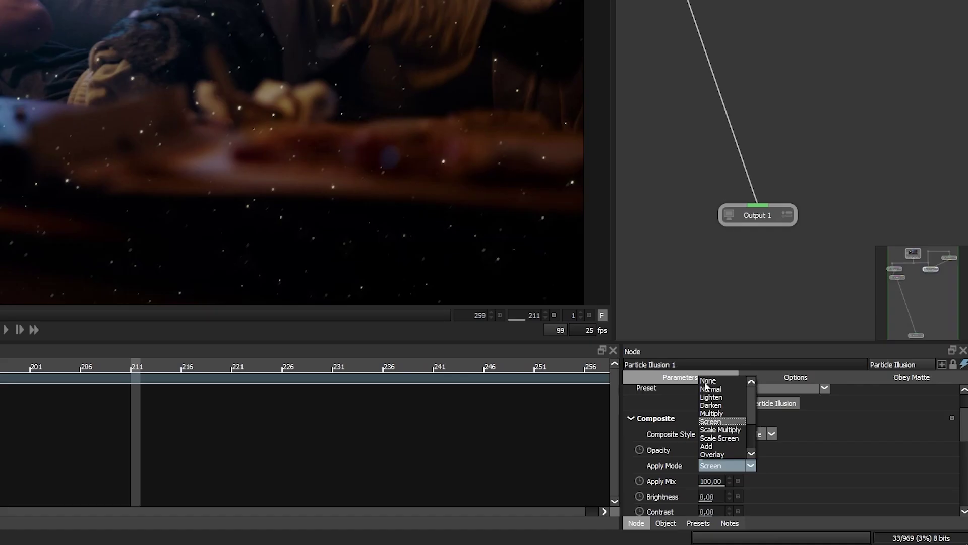
left_click(820, 446)
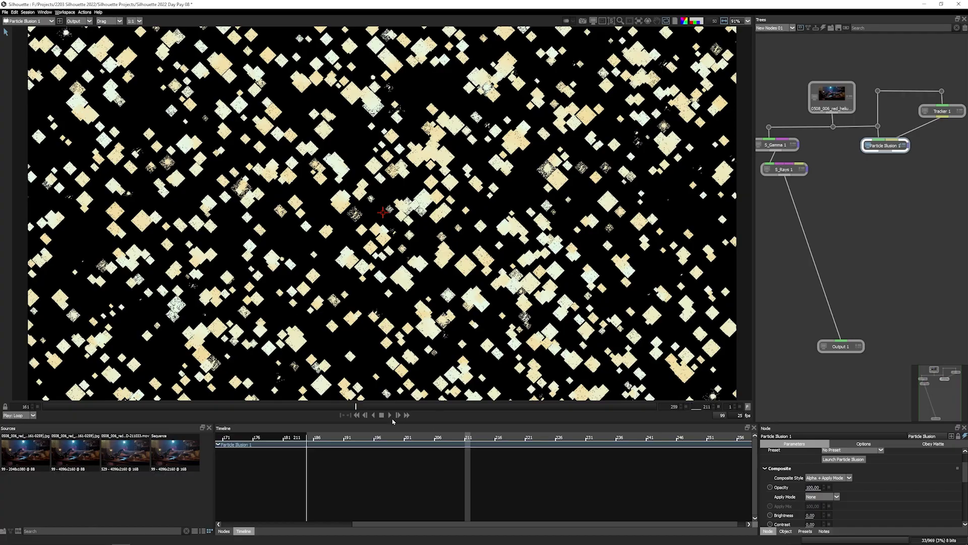
left_click(391, 415)
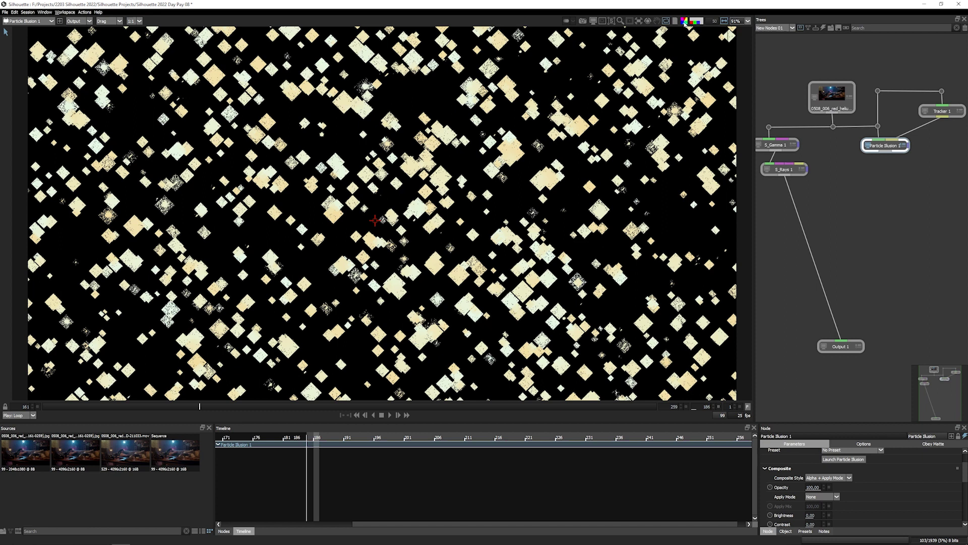
left_click(684, 23)
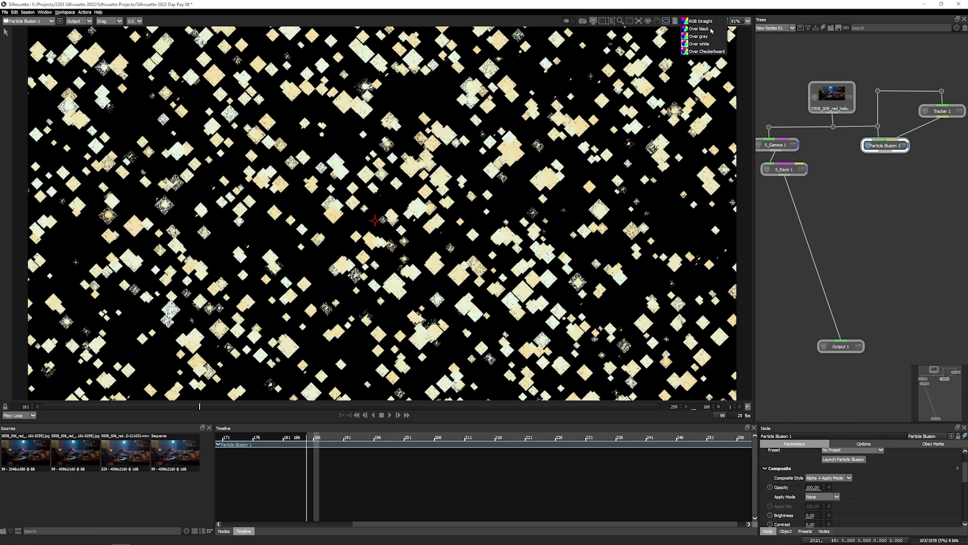
left_click(698, 40)
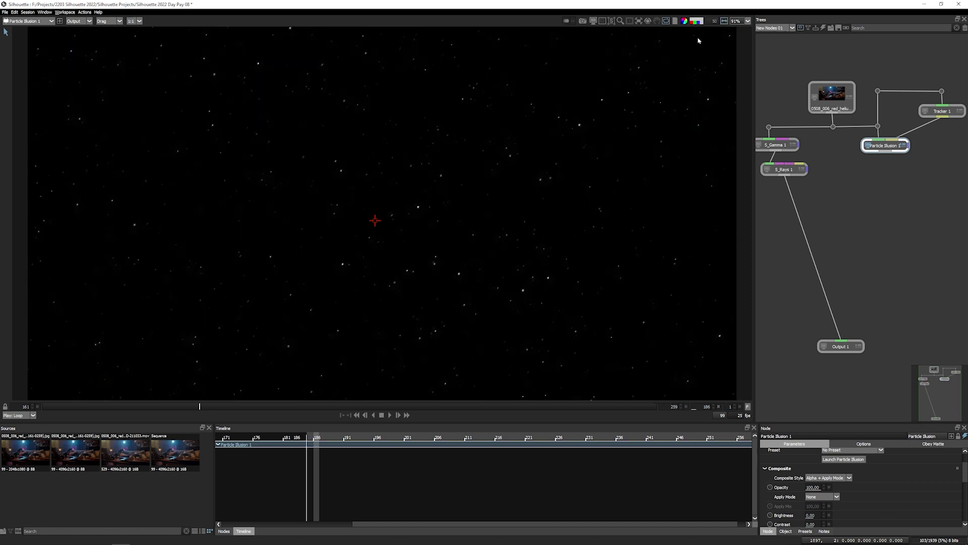
left_click_drag(218, 407, 62, 407)
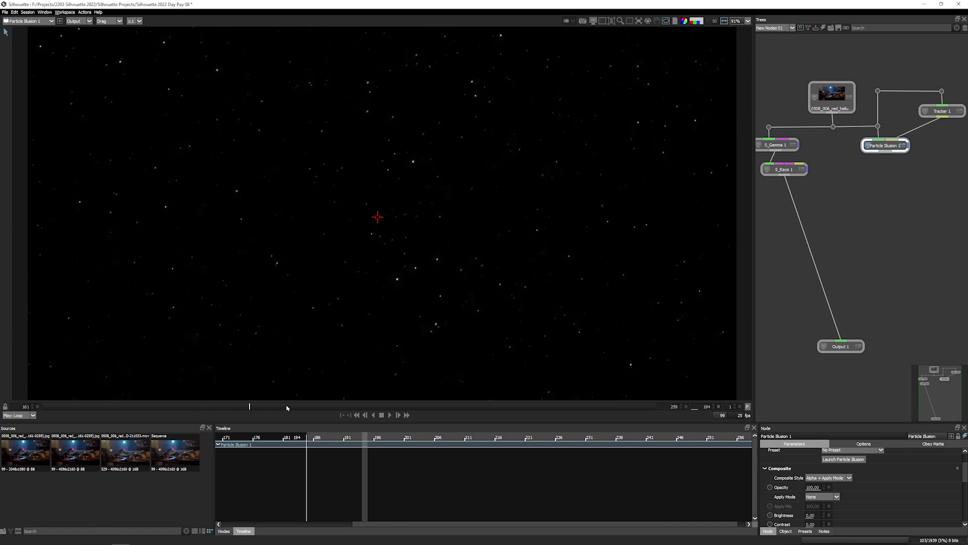
left_click(390, 414)
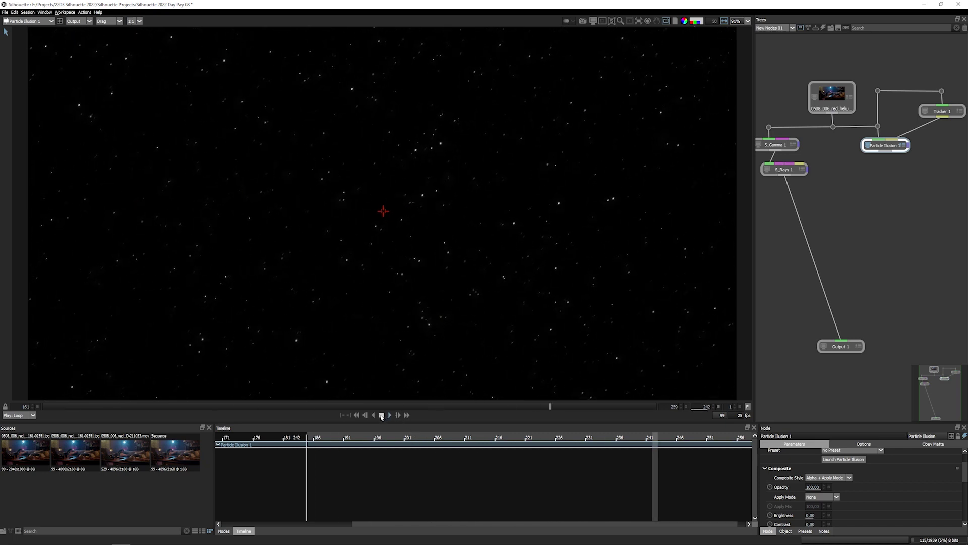
left_click_drag(386, 406, 418, 405)
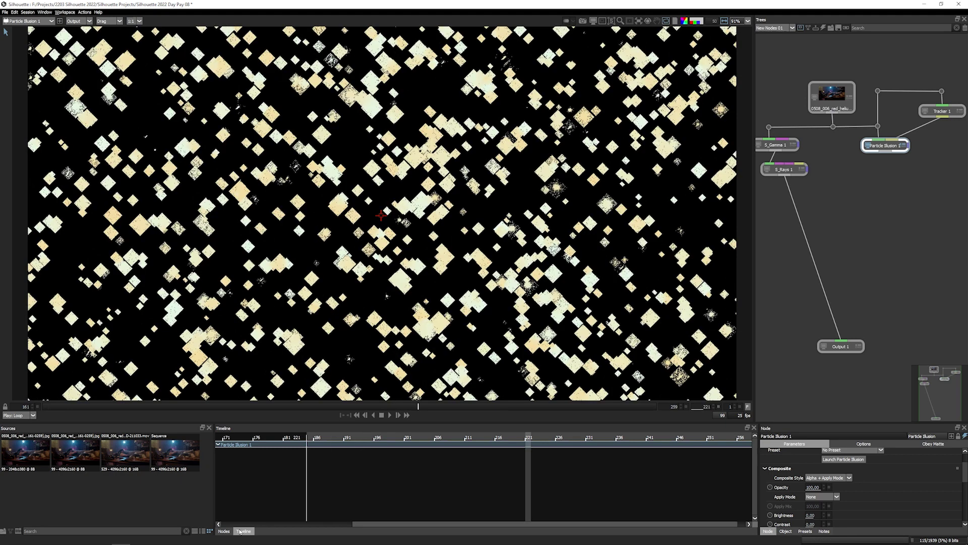
- Add a Premultiply node under Particle Illusion and play the shot to preview it
left_click(224, 531)
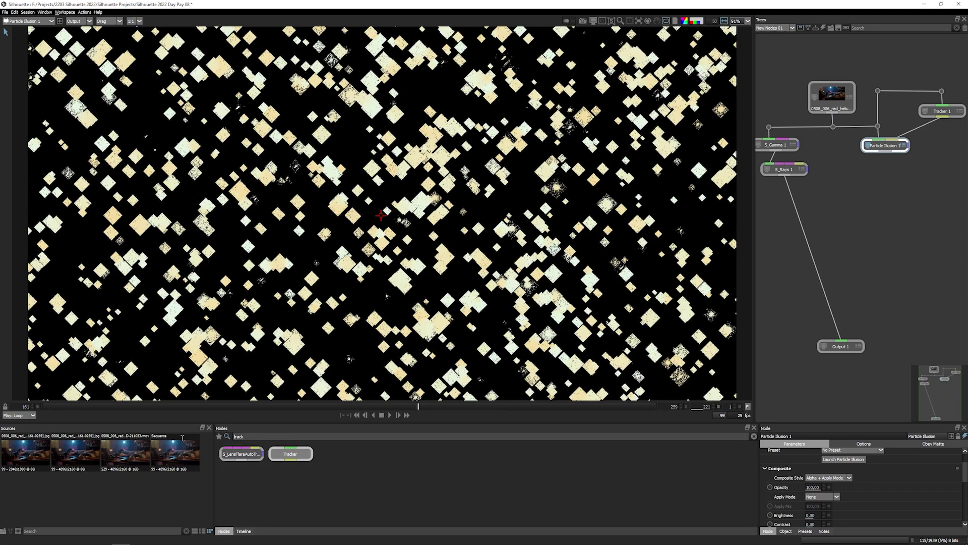
key("Escape")
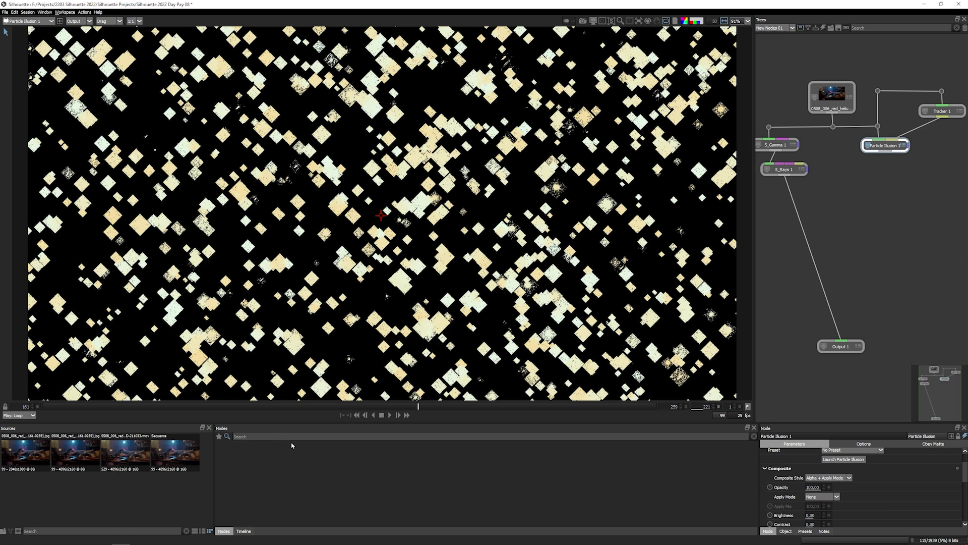
left_click(276, 436)
type("premu")
key("BackSpace")
left_click_drag(243, 457, 885, 170)
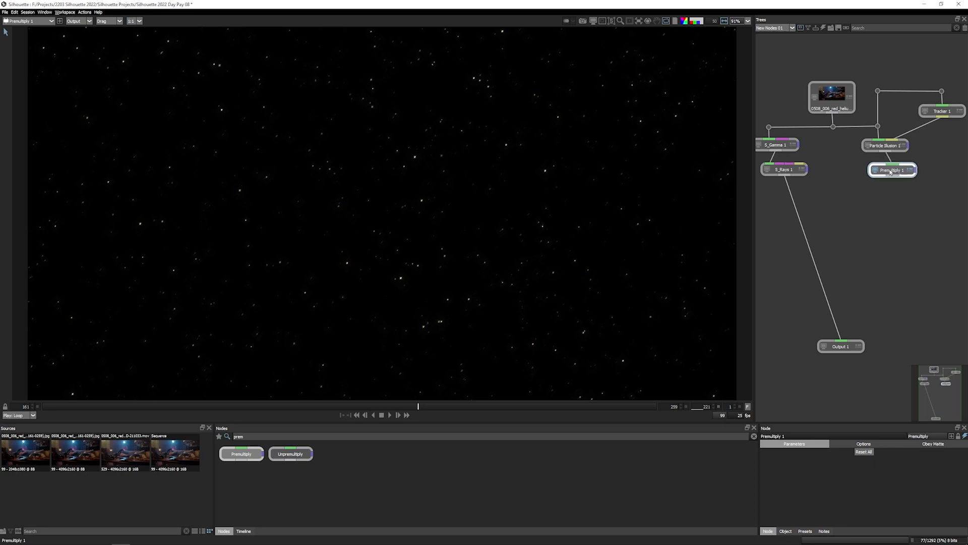
left_click(388, 416)
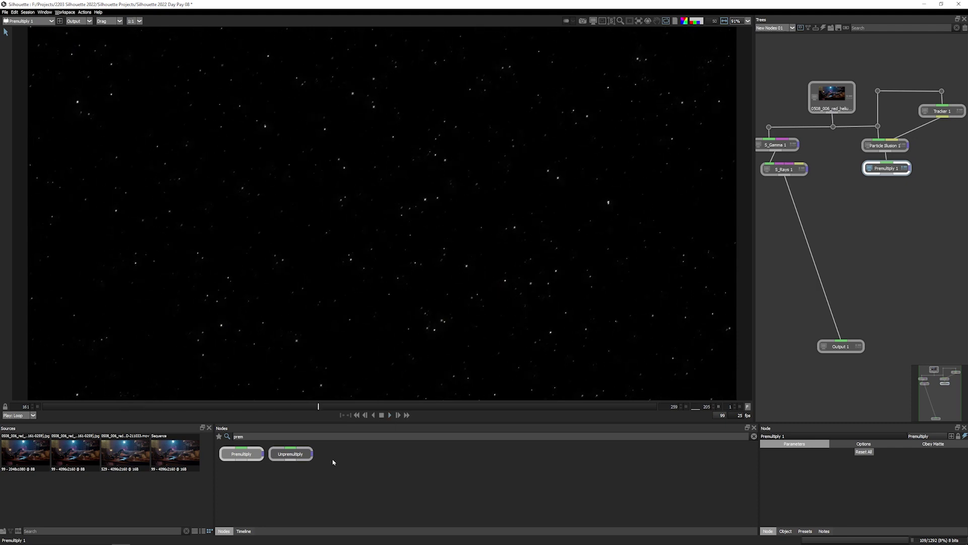
- Add a Composite node fed by S_Rays 1 and the premultiplied particles
double_click(277, 436)
type("comp")
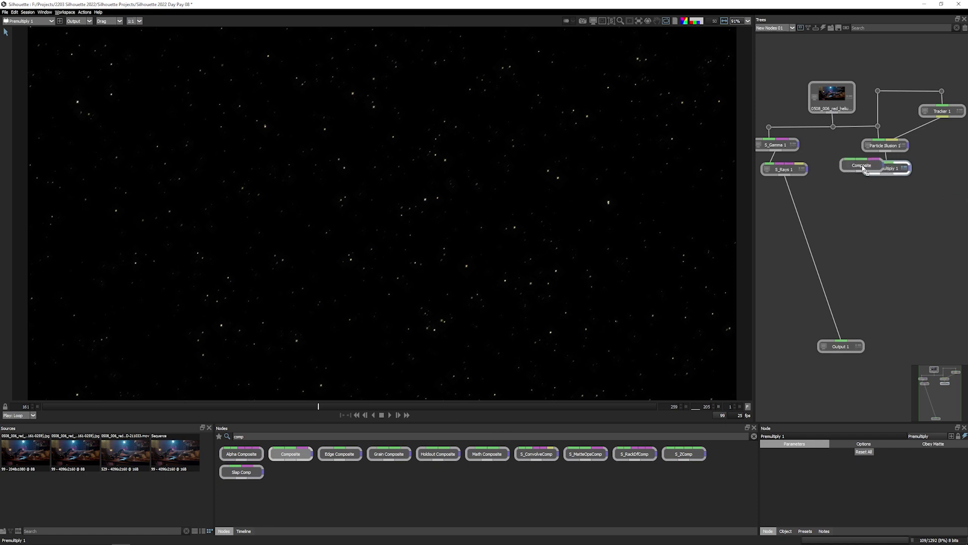
left_click_drag(293, 453, 830, 206)
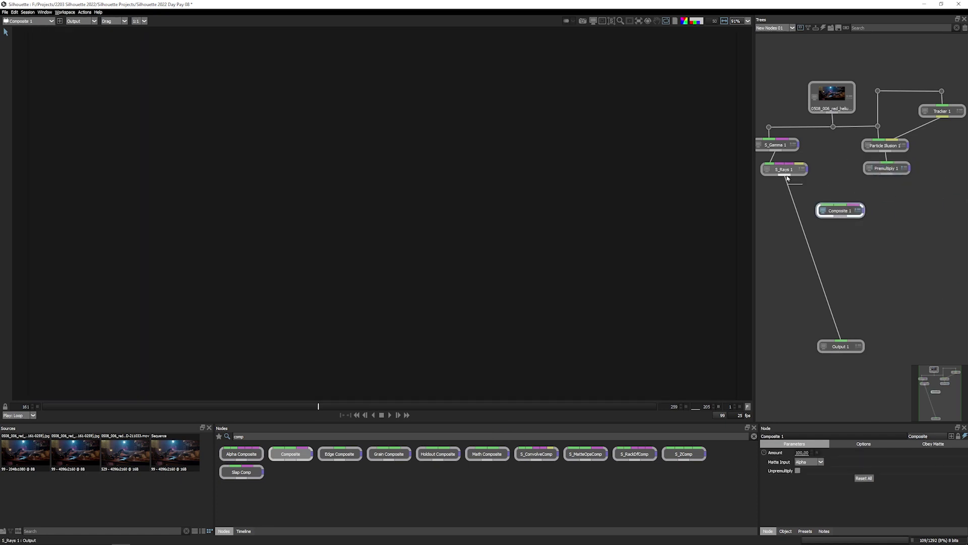
left_click_drag(786, 175, 846, 215)
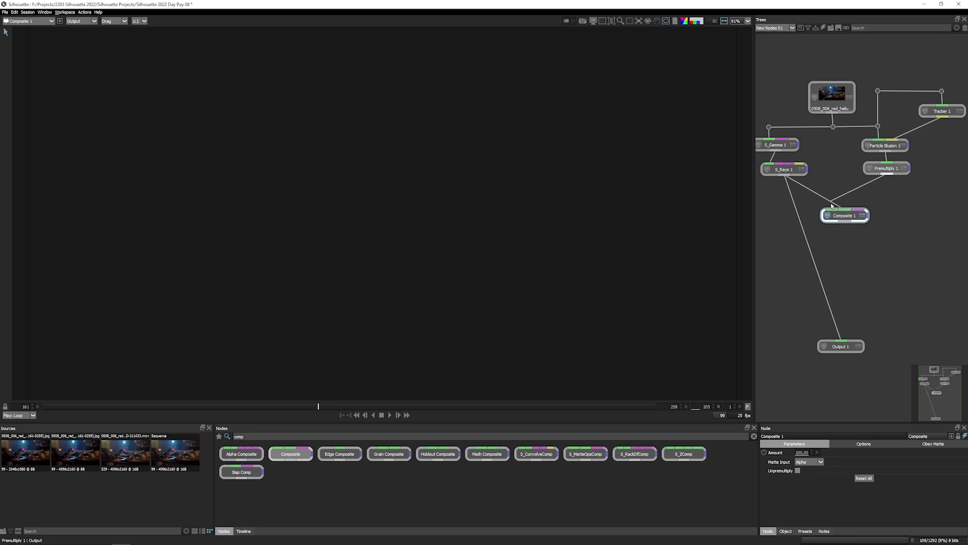
left_click_drag(886, 174, 836, 211)
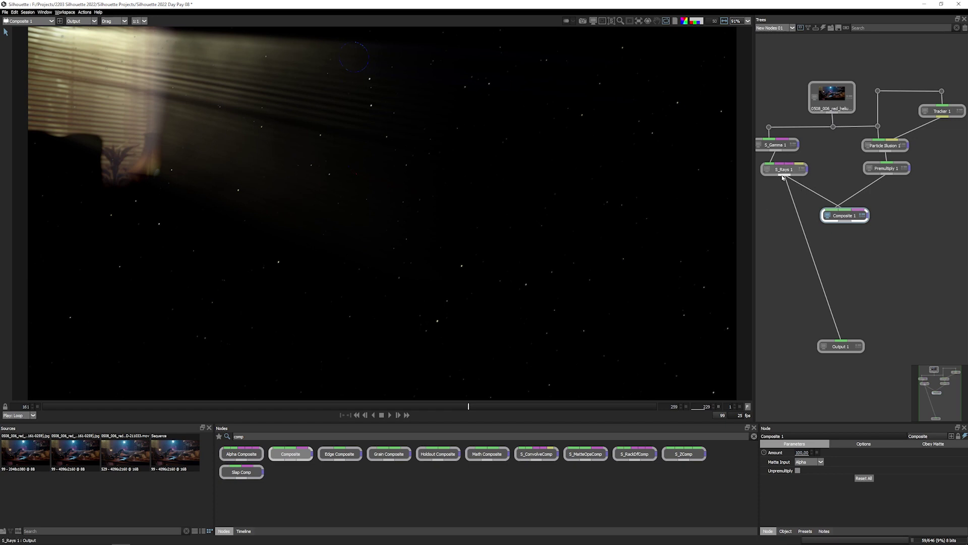
- Wire S_Rays 1 into Composite 1's matte input and set Matte Input to Luminance
left_click_drag(781, 176, 862, 213)
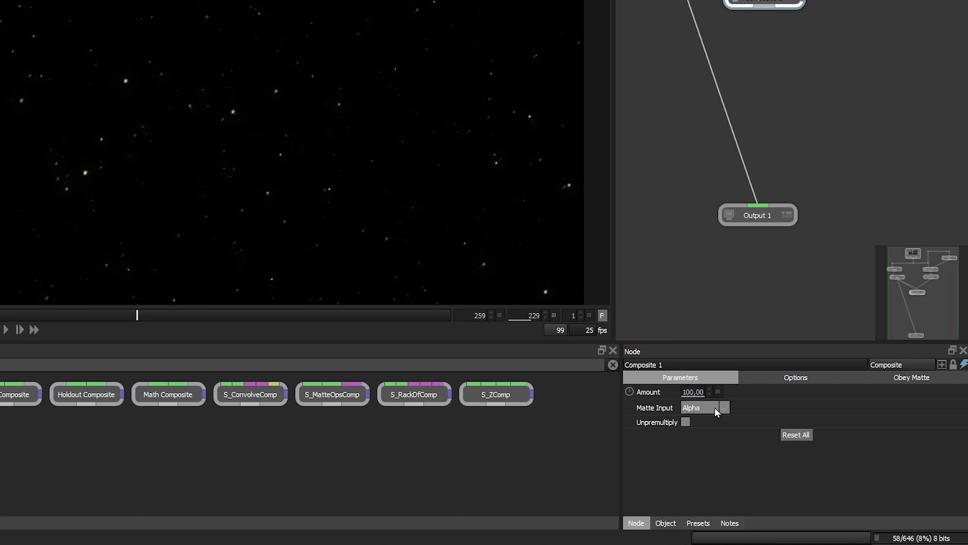
left_click(714, 407)
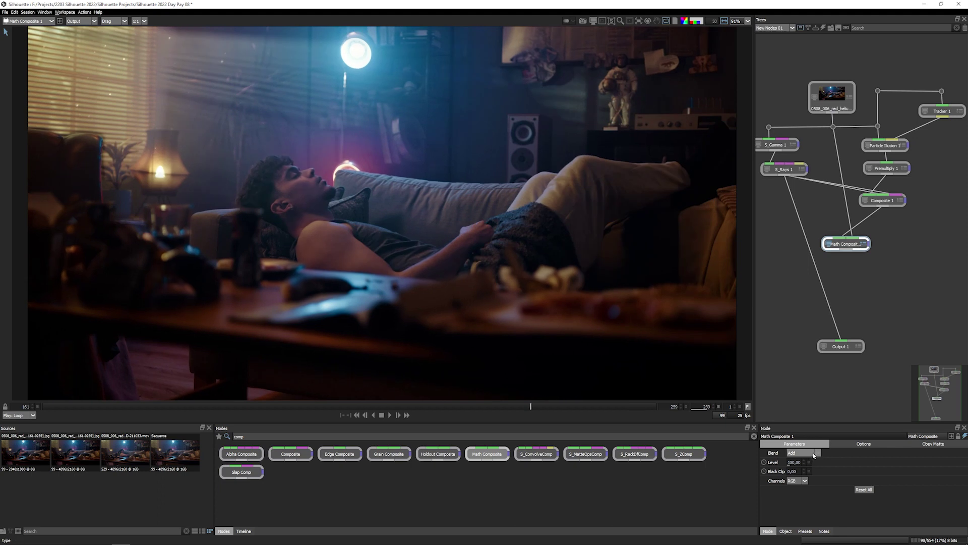
- Change Math Composite 1's blend from Add to Screen and play the shot
left_click(813, 454)
left_click(812, 479)
left_click(390, 415)
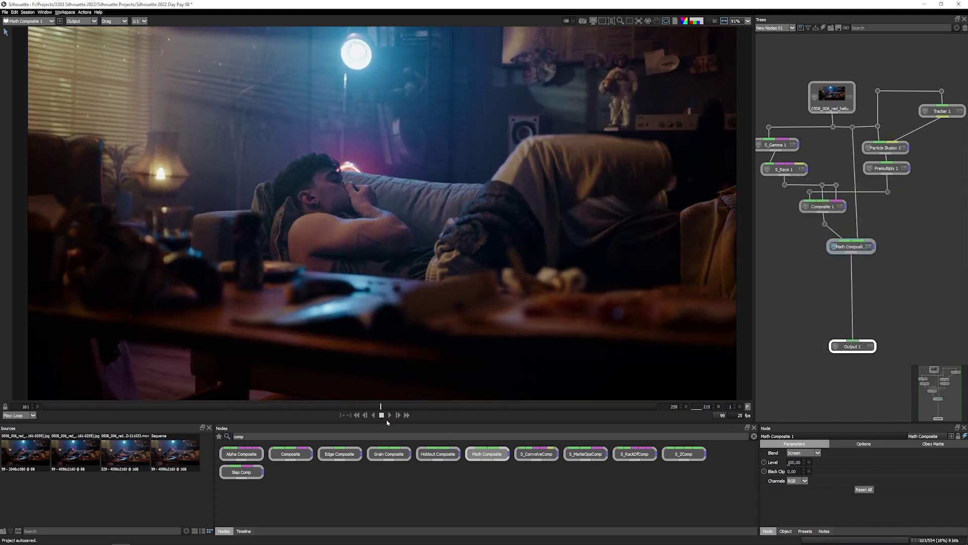
- Insert an S_ColorFuse node between Math Composite 1 and Output and select it
double_click(256, 436)
type("co")
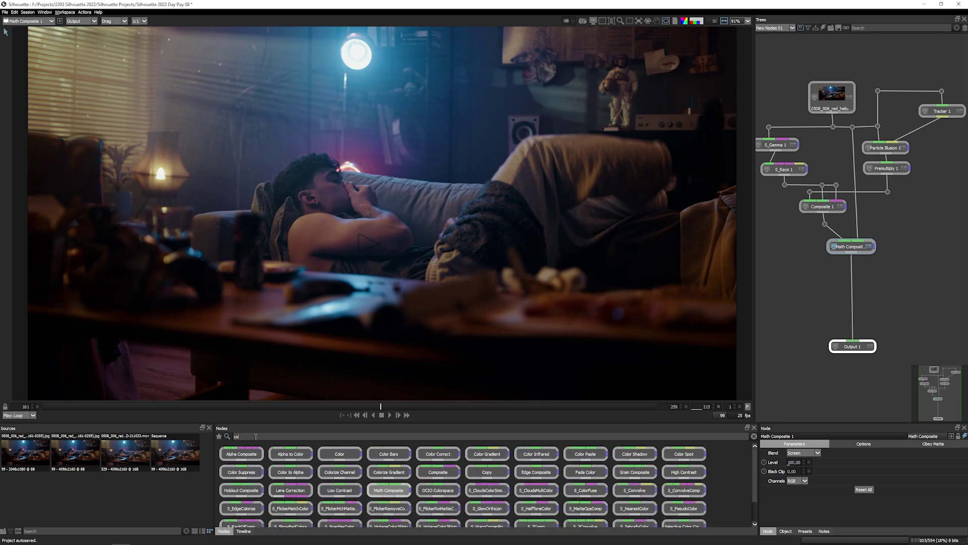
type("lorfus")
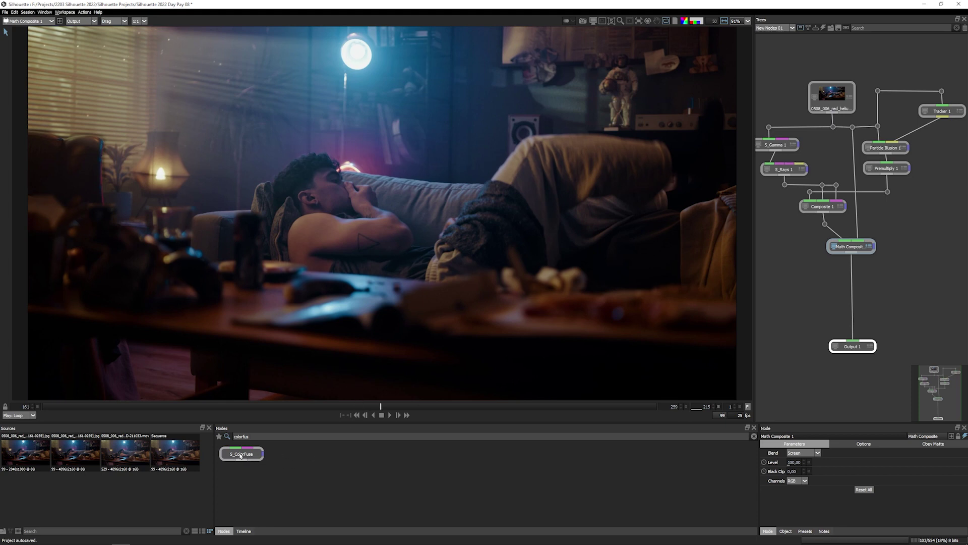
left_click_drag(241, 456, 857, 280)
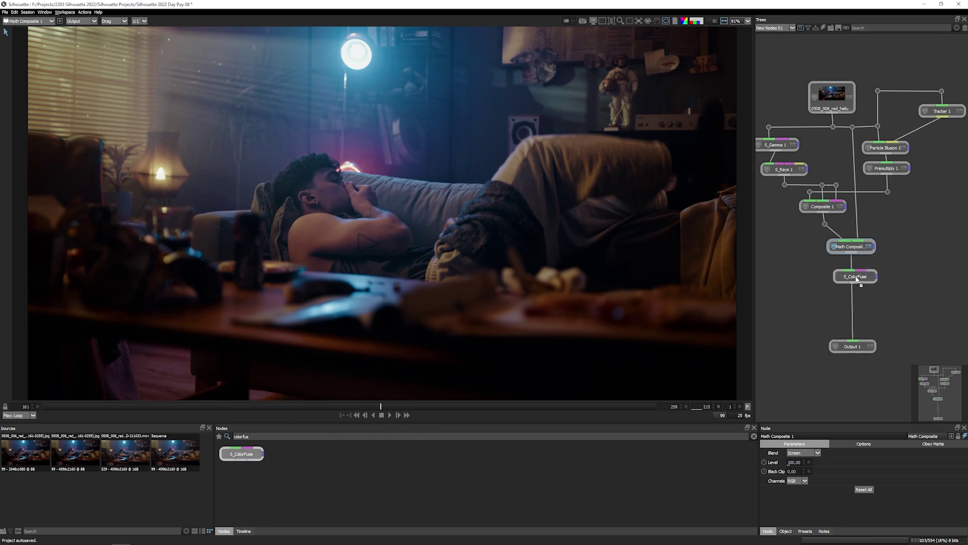
left_click(857, 280)
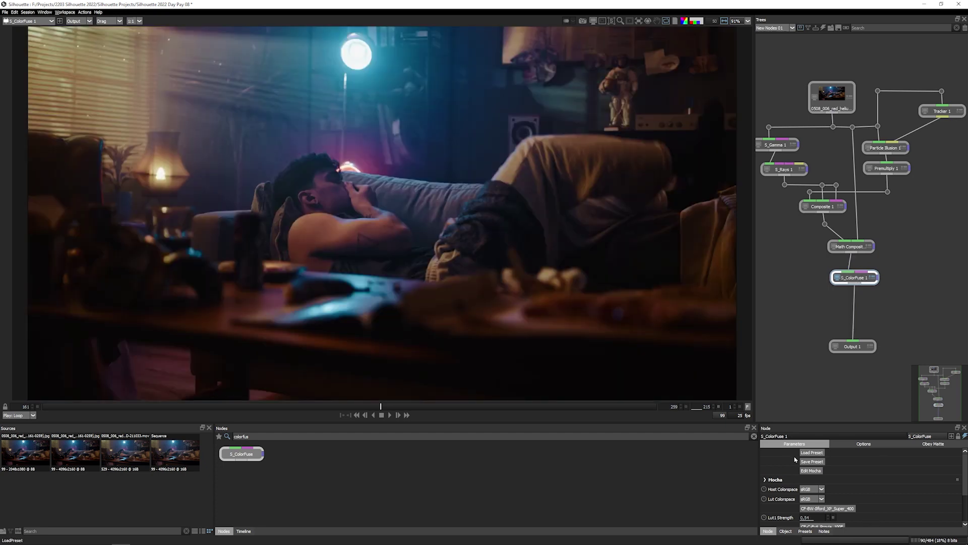
- Preview ColorFuse film looks like BW Ilford XP Super 400 and C Fuji Astia 100F Expired
left_click(821, 454)
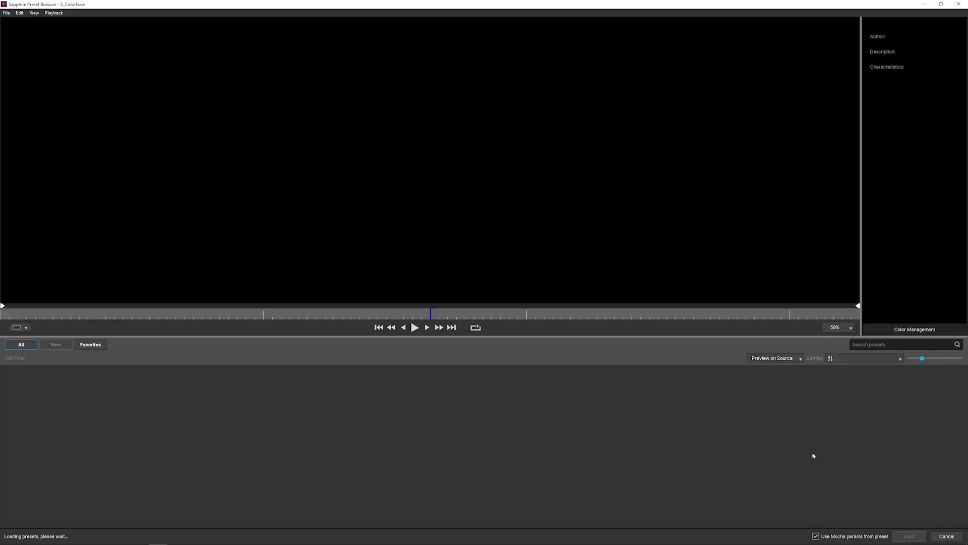
left_click(447, 394)
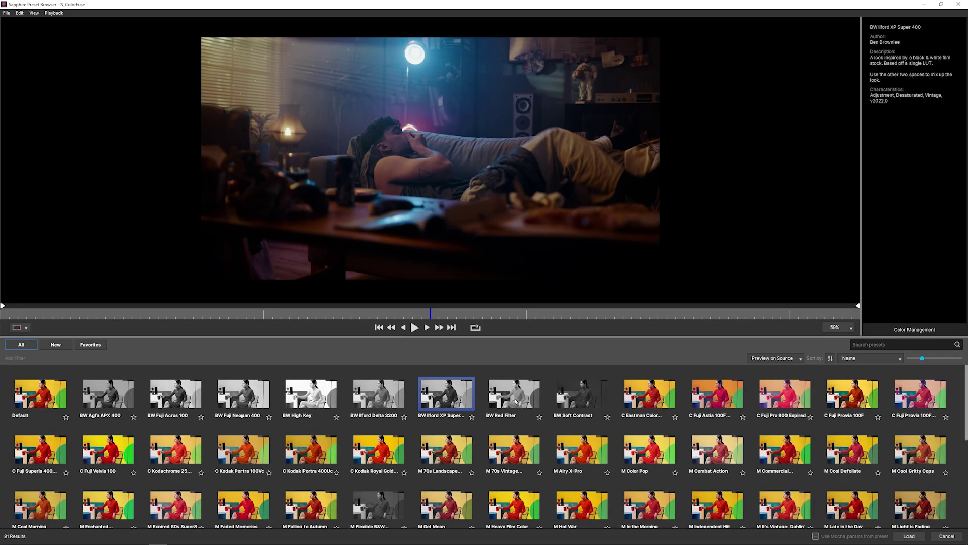
key("Right")
key("Right")
key("Right")
left_click(465, 402)
left_click(742, 396)
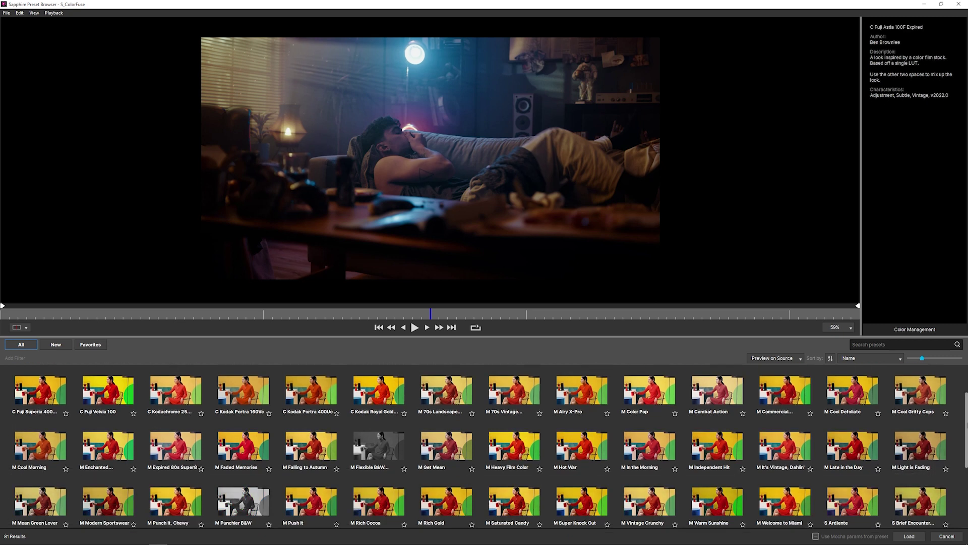
left_click_drag(963, 392, 964, 491)
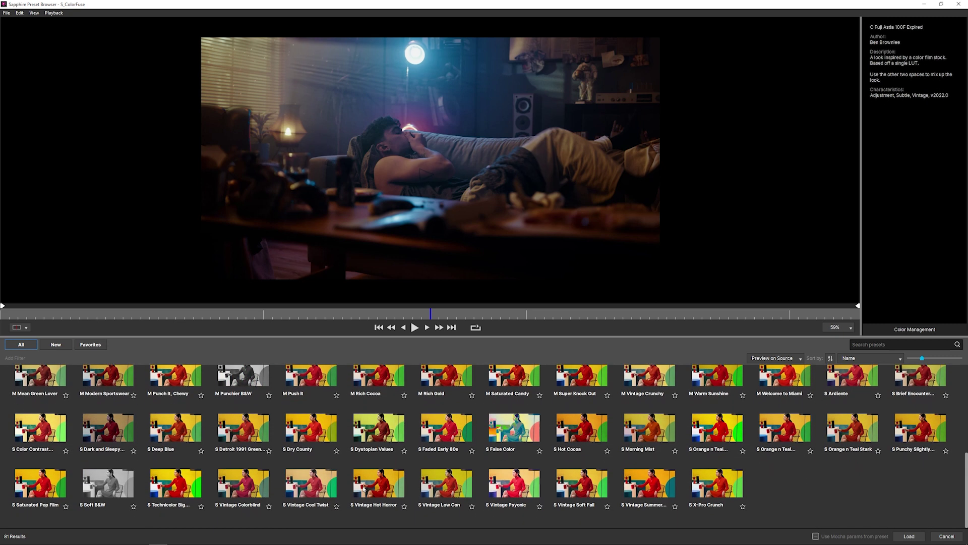
key("Left")
key("Left")
key("Left")
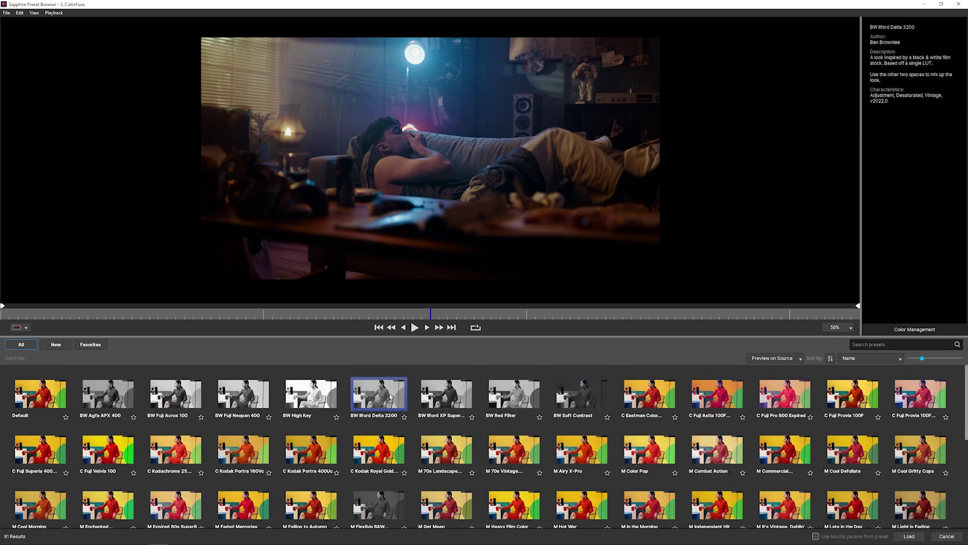
key("Right")
key("Right")
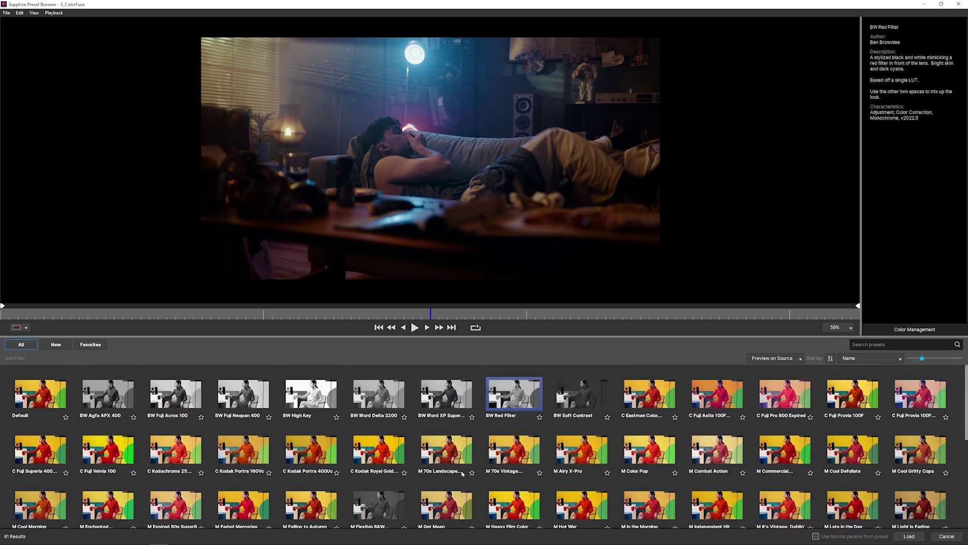
key("Down")
key("Left")
key("Left")
key("Left")
key("Right")
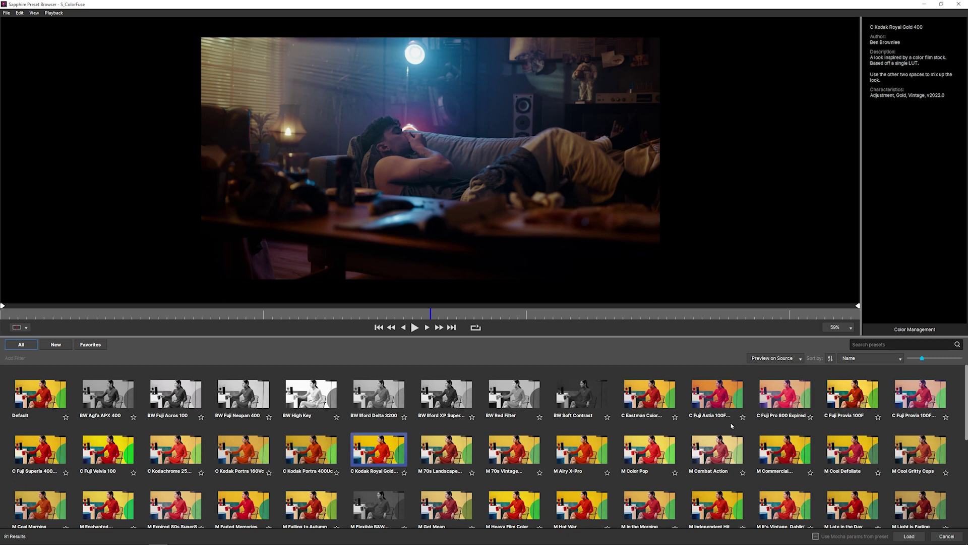
- Resize the preset thumbnails and load the chosen film-stock preset
left_click_drag(922, 360, 945, 359)
left_click_drag(607, 336, 608, 38)
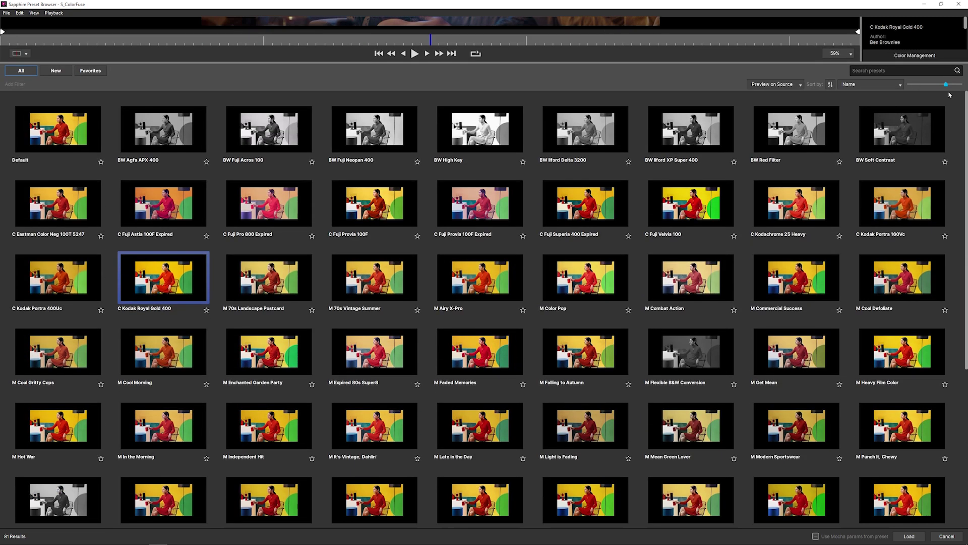
left_click_drag(942, 91, 931, 85)
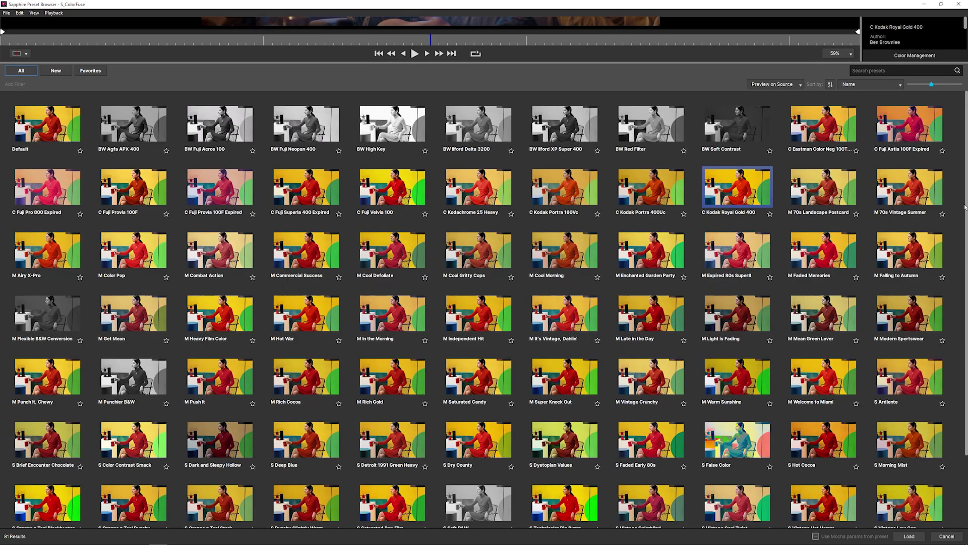
scroll(966, 207, "down", 2)
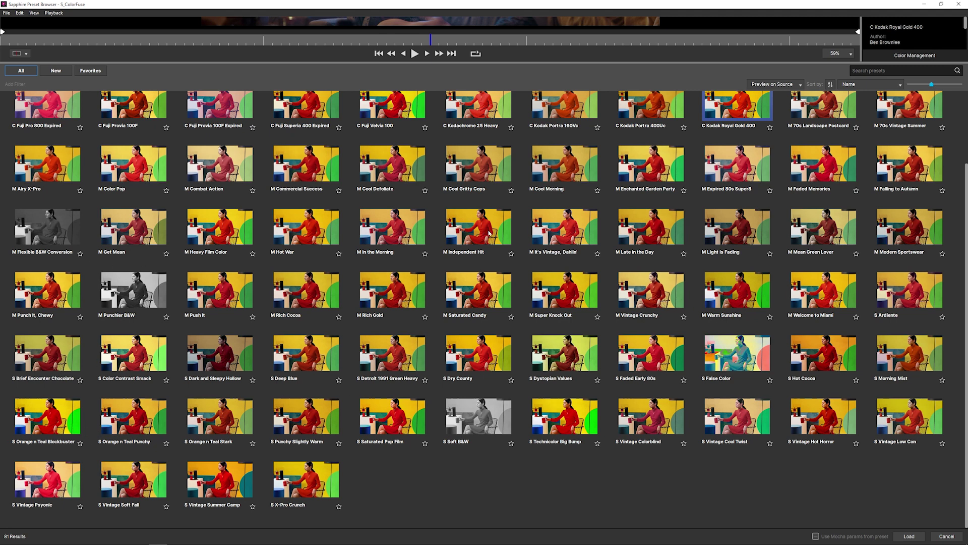
double_click(492, 232)
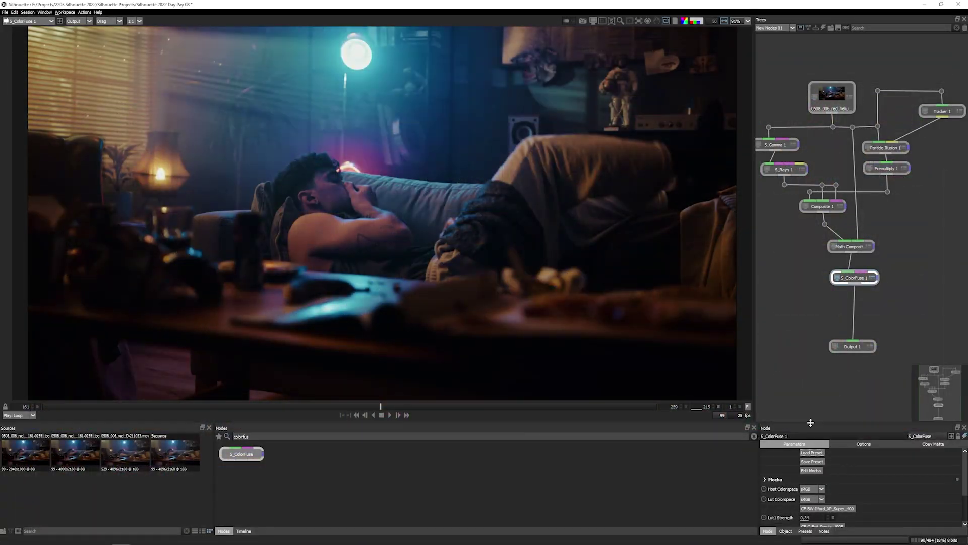
scroll(833, 498, "down", 3)
mouse_move(811, 469)
left_mouse_down()
mouse_move(774, 490)
mouse_move(805, 493)
left_mouse_up()
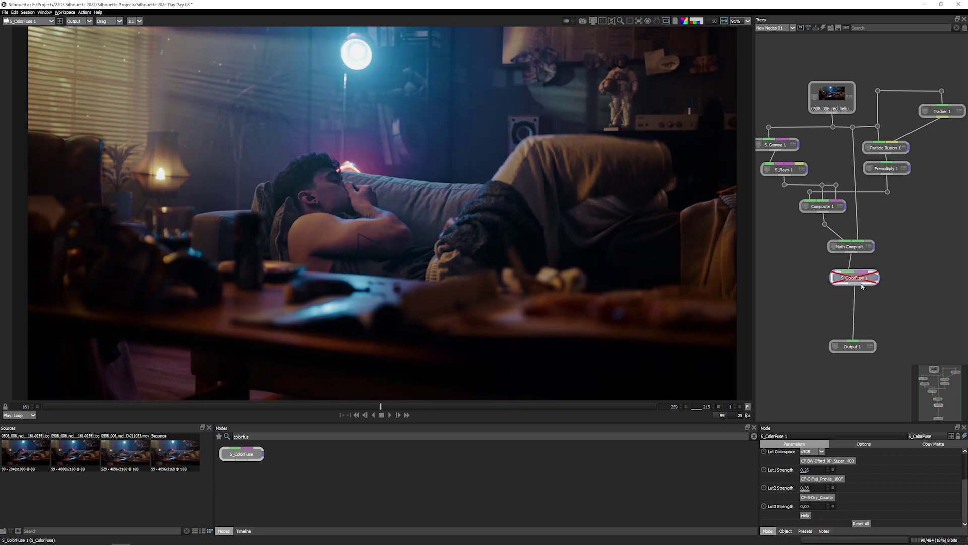
- Bypass S_ColorFuse and insert a Film Stocks node between it and Output
key("e")
key("ctrl+a")
key("BackSpace")
type("film")
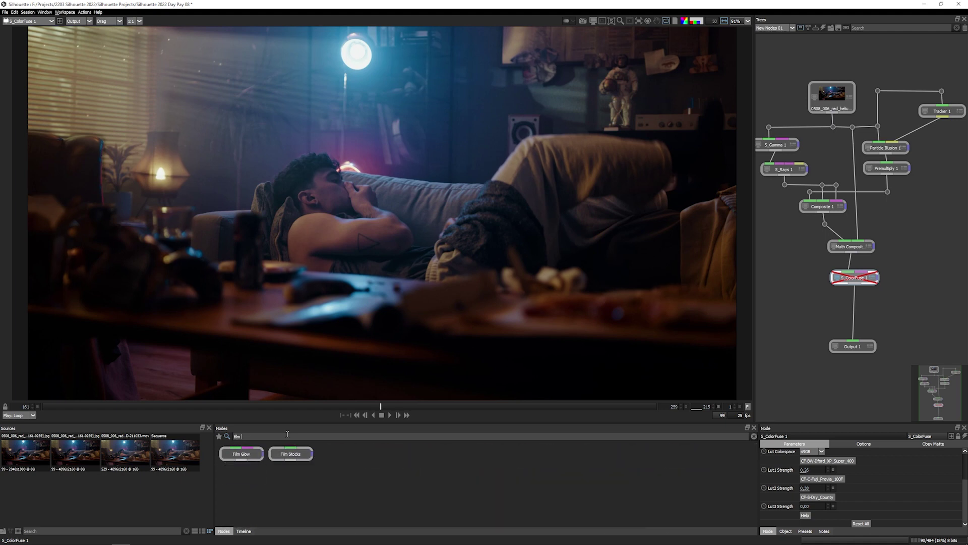
type(" s")
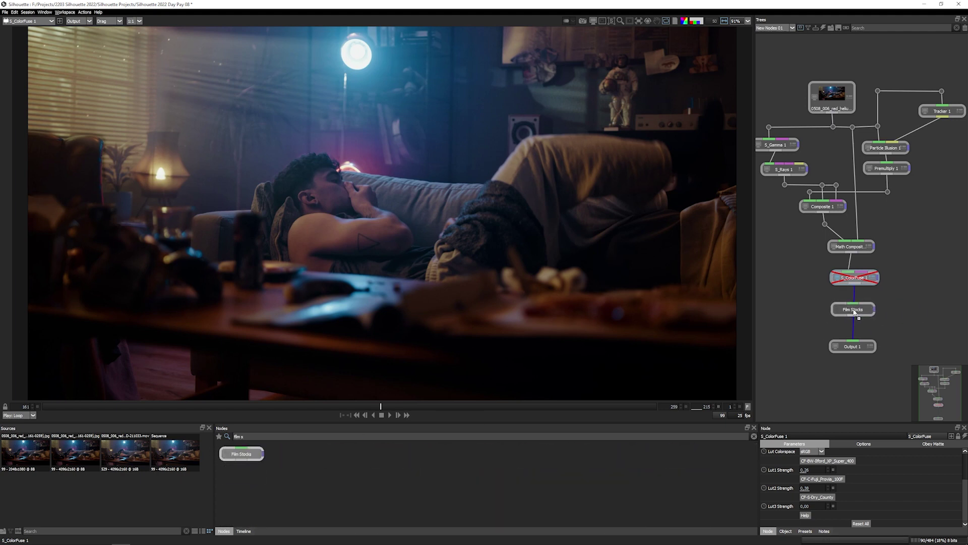
left_click_drag(241, 457, 860, 310)
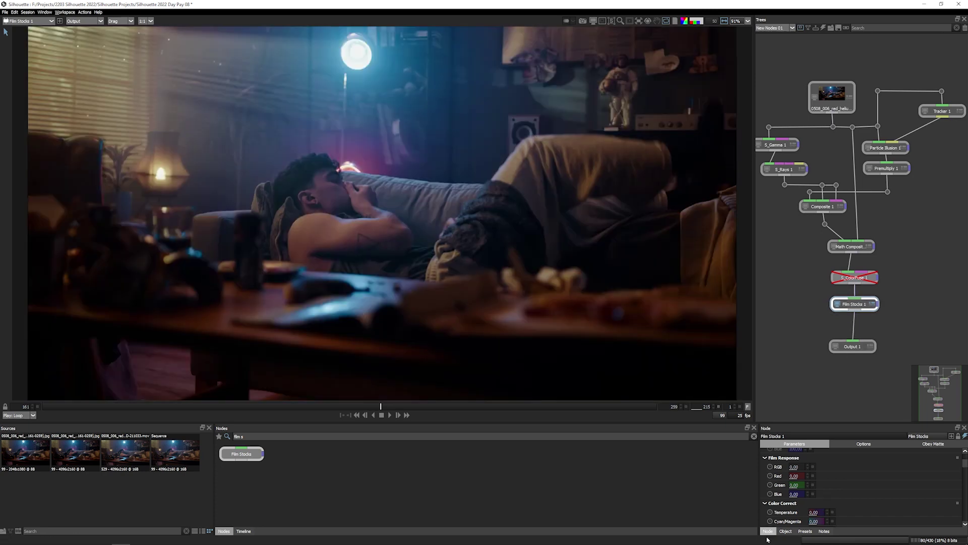
- Browse Film Stocks preset categories: Black & White Films, Cross Processing, Motion Picture Films
left_click(805, 531)
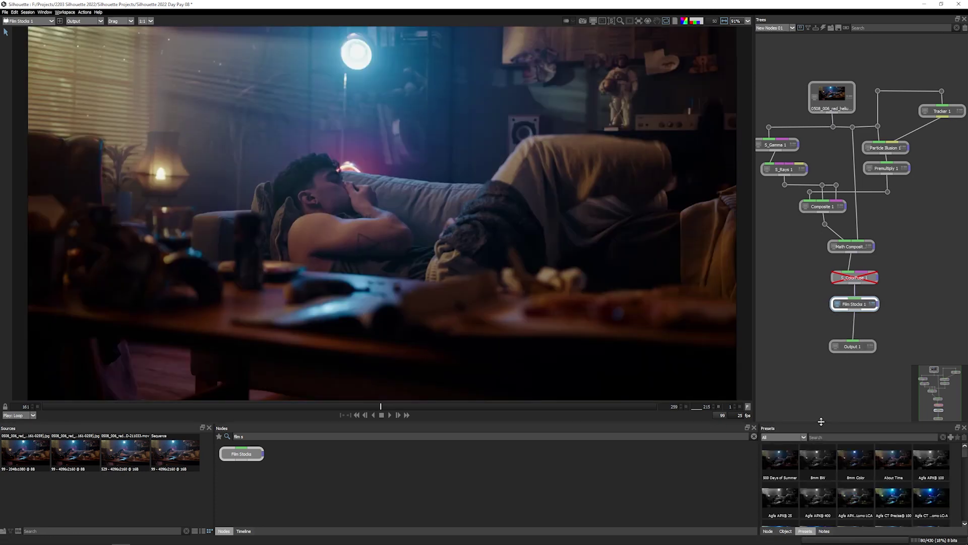
left_click_drag(822, 425, 795, 318)
left_click(794, 330)
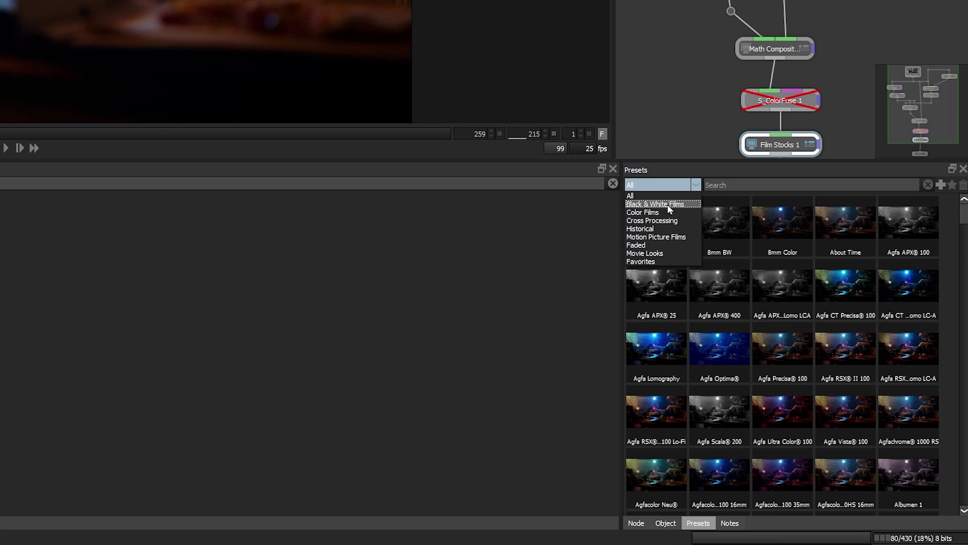
left_click(668, 204)
left_click(666, 185)
left_click(677, 221)
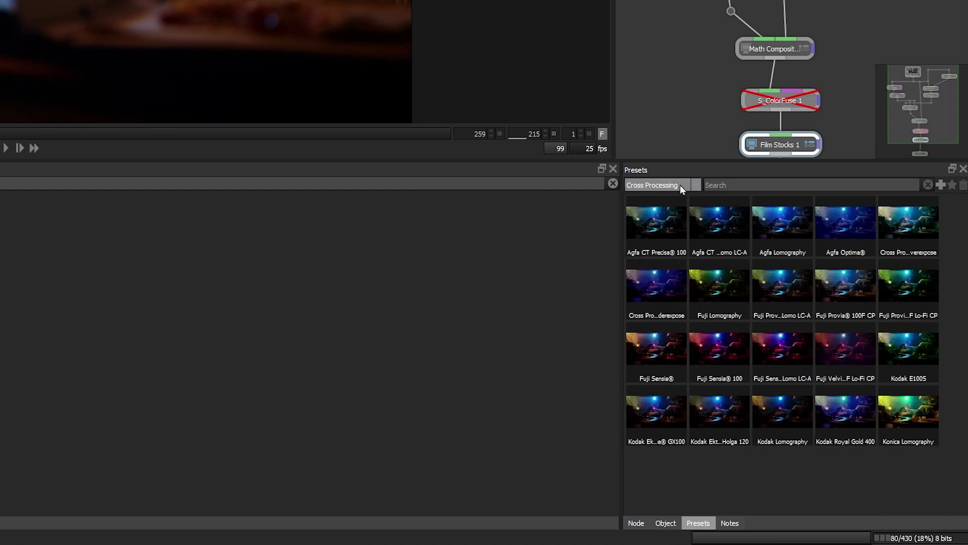
left_click(680, 184)
left_click(682, 236)
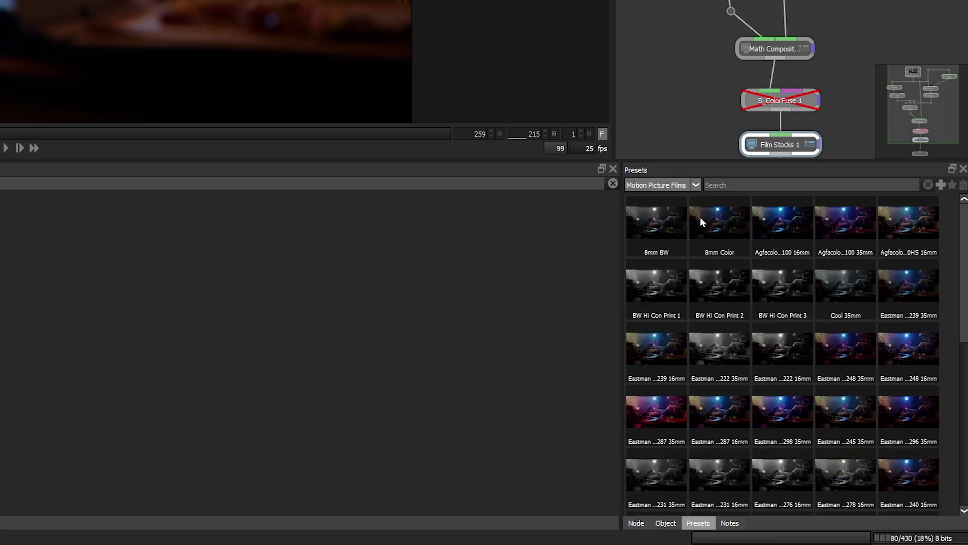
- Filter to Movie Looks and apply a warmer, greener look after trying Suicide Squad
left_click(665, 184)
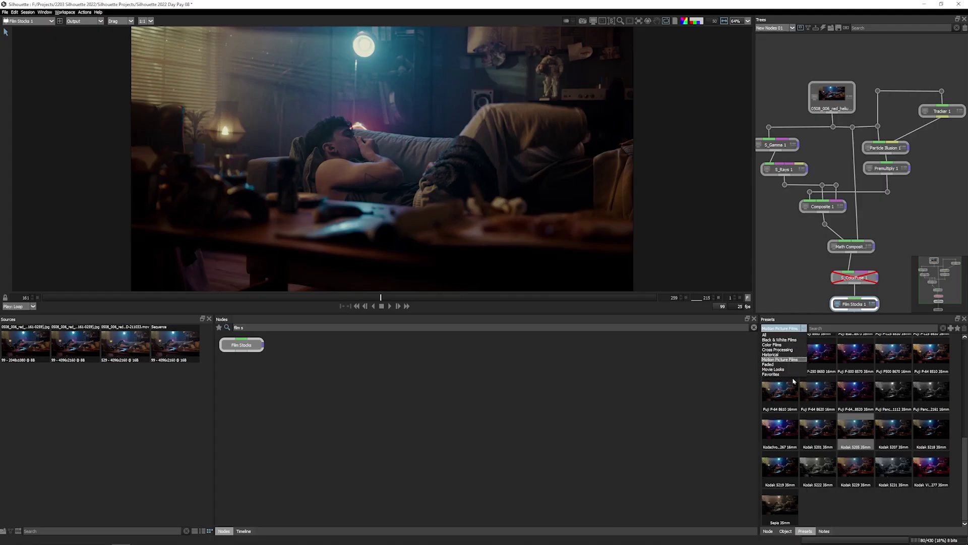
left_click(780, 370)
left_click(893, 430)
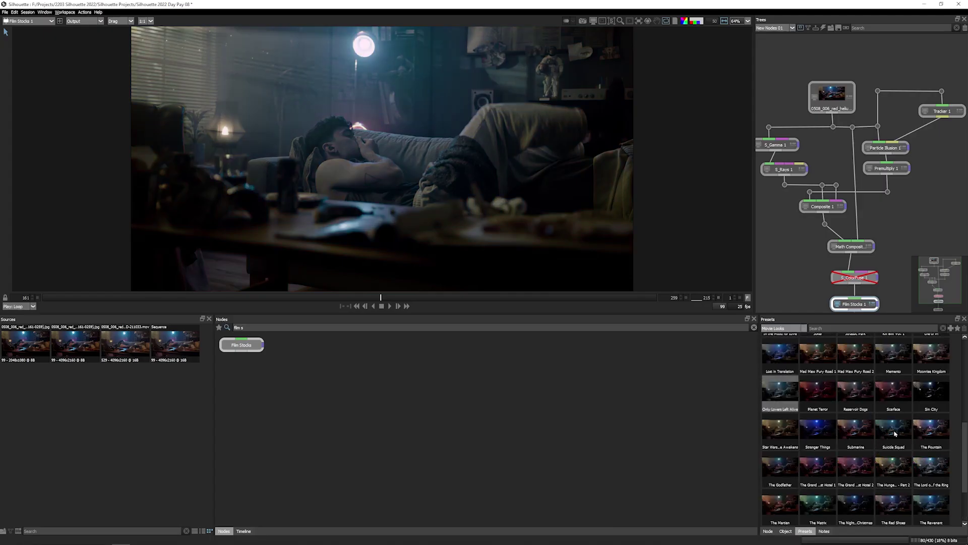
left_click(931, 464)
scroll(931, 459, "down", 2)
left_click(891, 393)
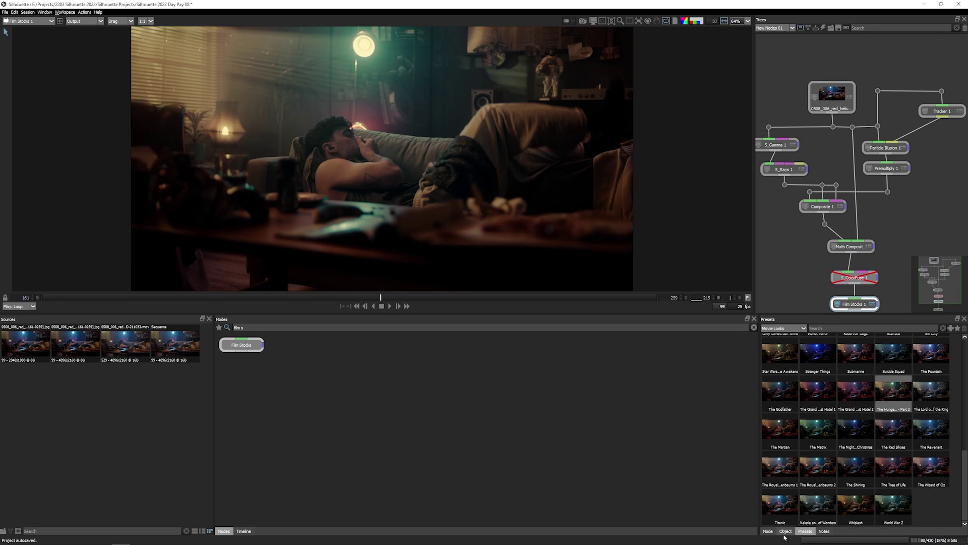
- Lower the Film Stocks Amount to about half and raise Blue Saturation to 22
left_click(767, 531)
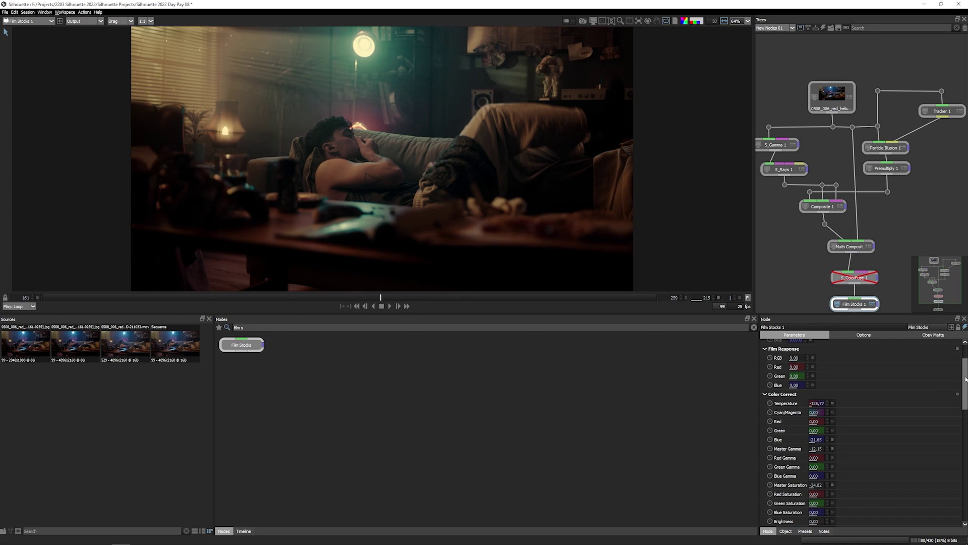
scroll(832, 356, "up", 2)
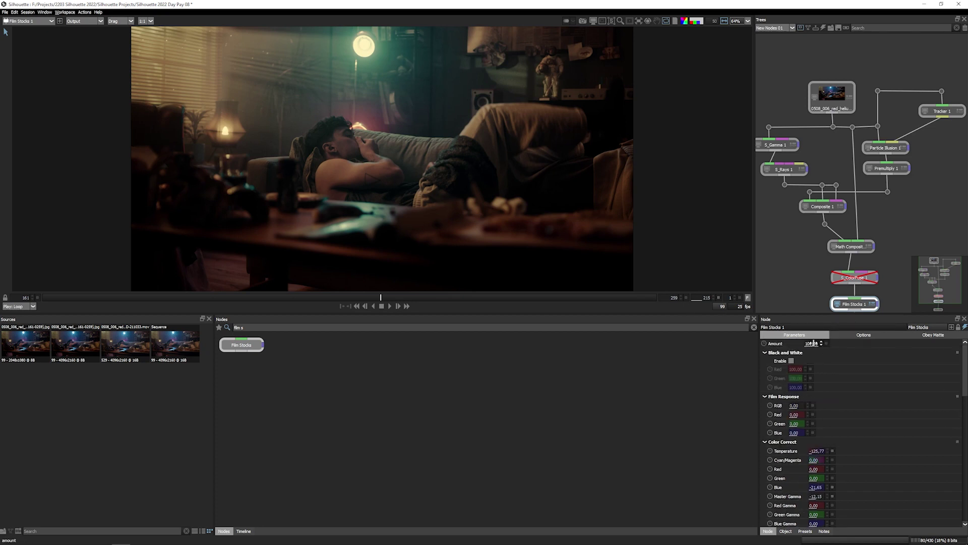
mouse_move(814, 344)
left_mouse_down()
mouse_move(780, 344)
mouse_move(804, 336)
left_mouse_up()
left_click_drag(961, 391, 965, 492)
scroll(790, 351, "up", 3)
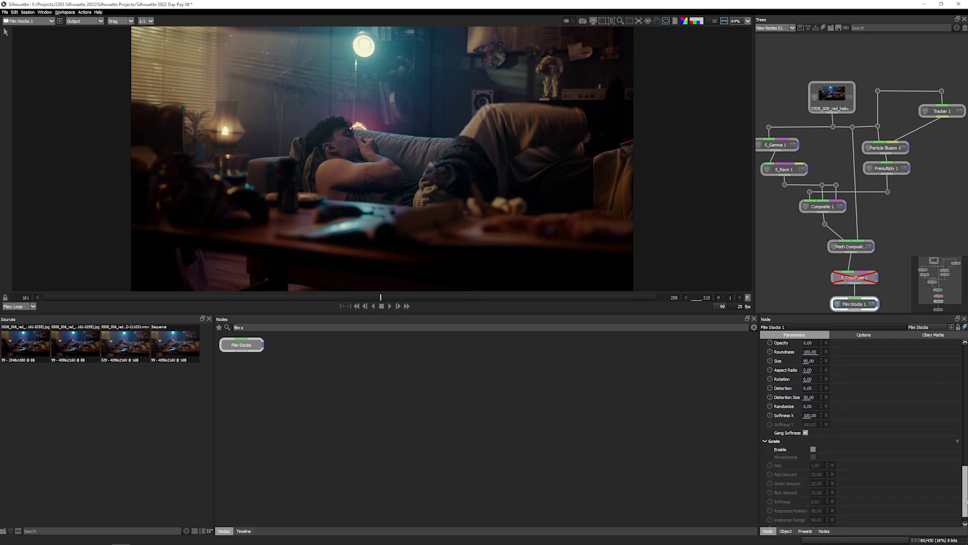
scroll(789, 351, "up", 3)
scroll(790, 351, "up", 3)
scroll(791, 352, "up", 2)
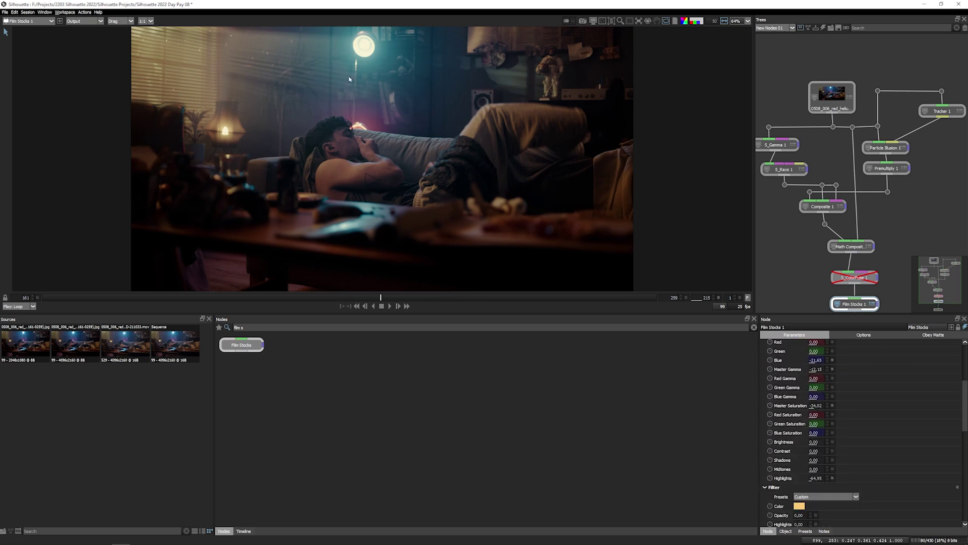
left_click_drag(817, 433, 839, 433)
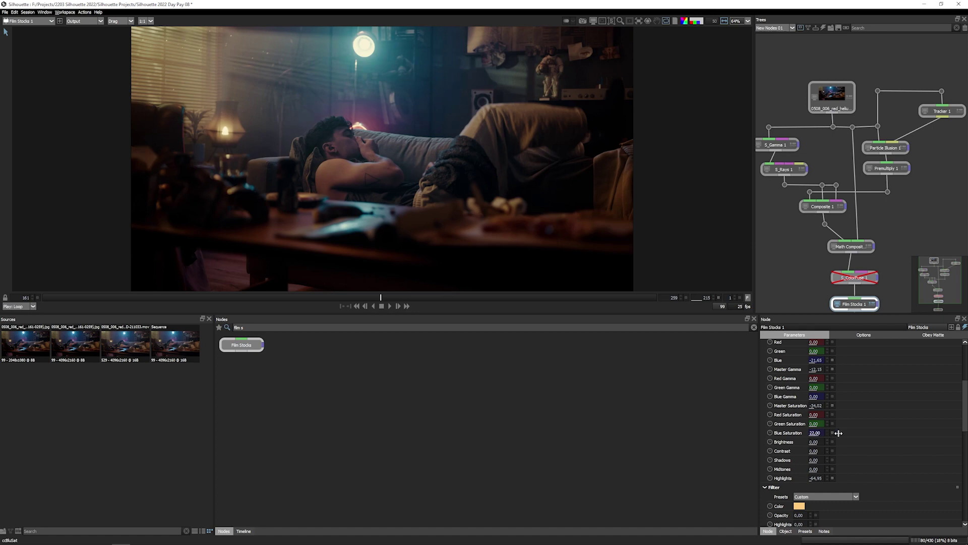